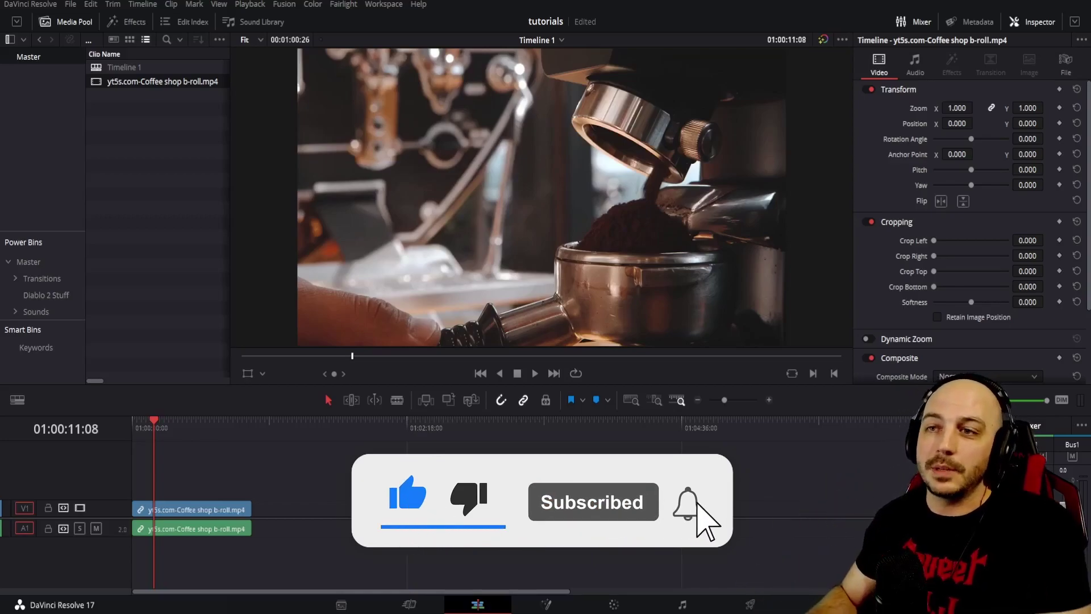
Place a Text+ title from Toolbox > Titles on a new V2 track at 01:00:14:38.
{"action": "left_click", "coordinate": [128, 24]}
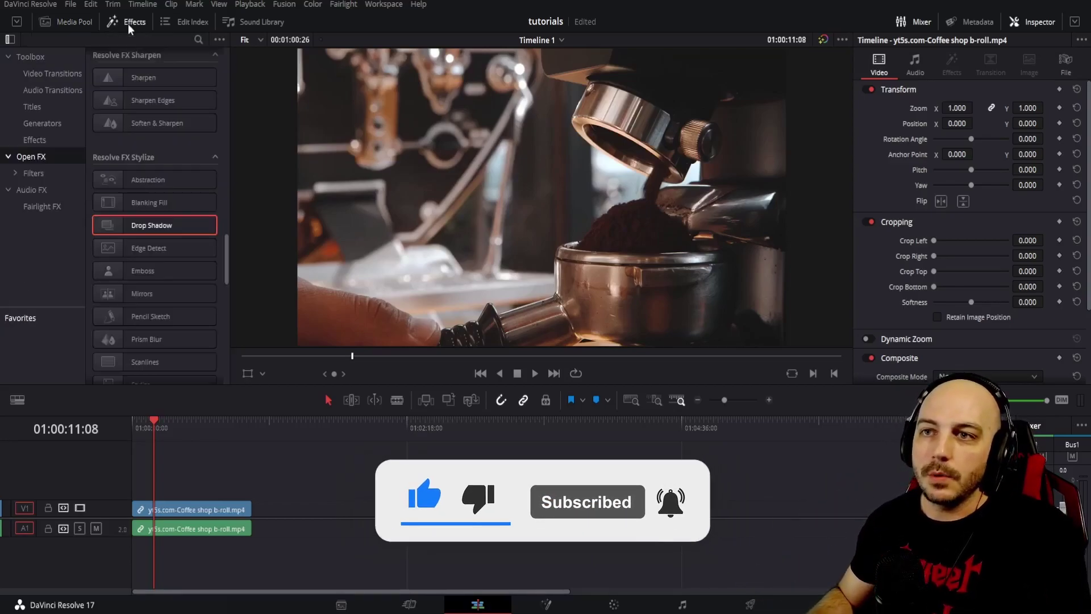
{"action": "left_click", "coordinate": [48, 108]}
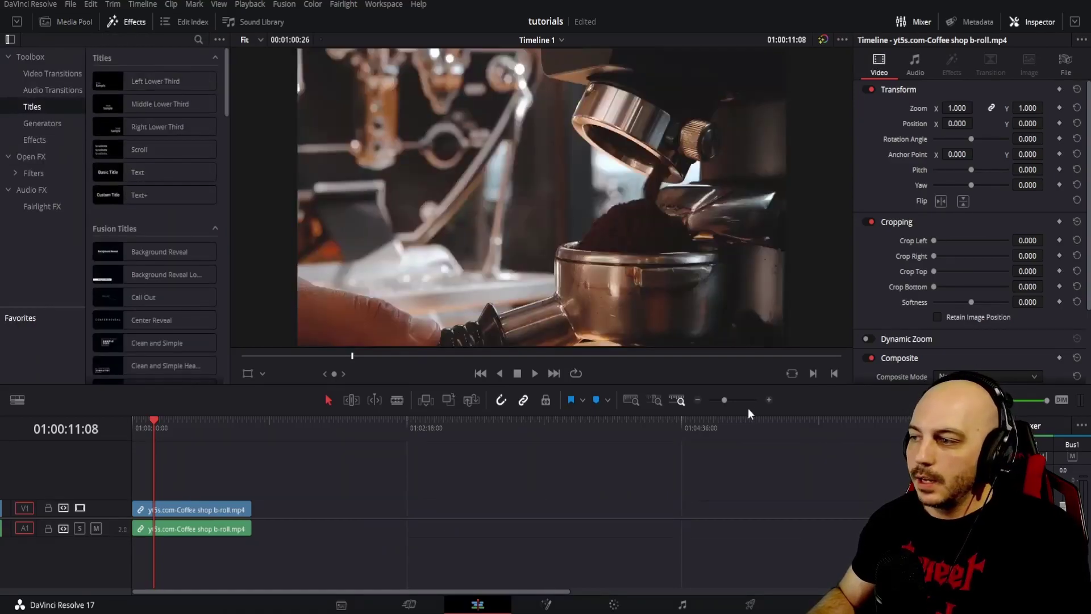
{"action": "left_click", "coordinate": [734, 400]}
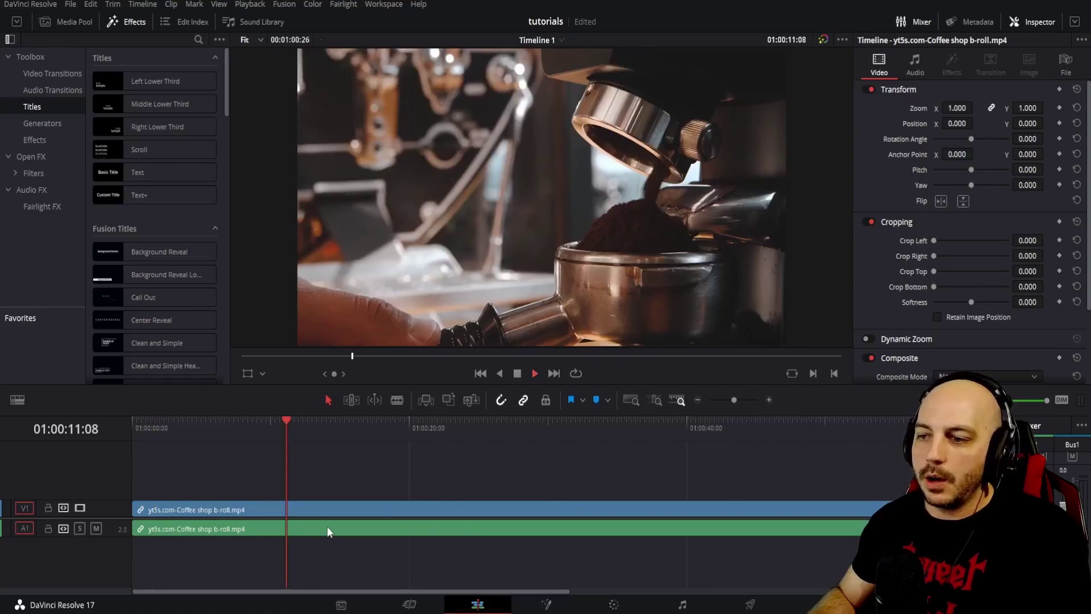
{"action": "key", "text": "space"}
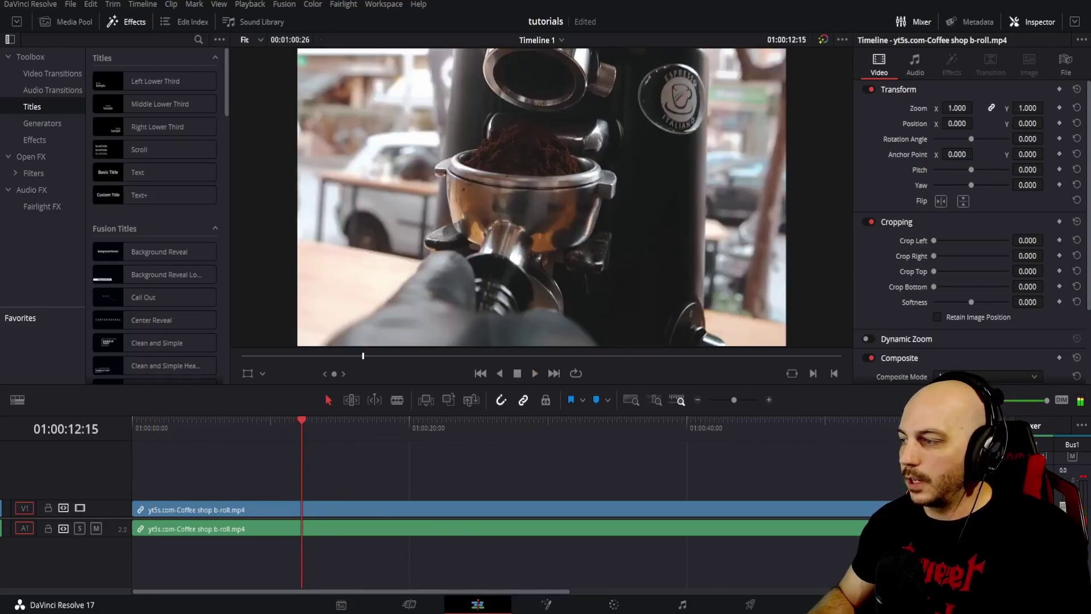
{"action": "left_click", "coordinate": [460, 529]}
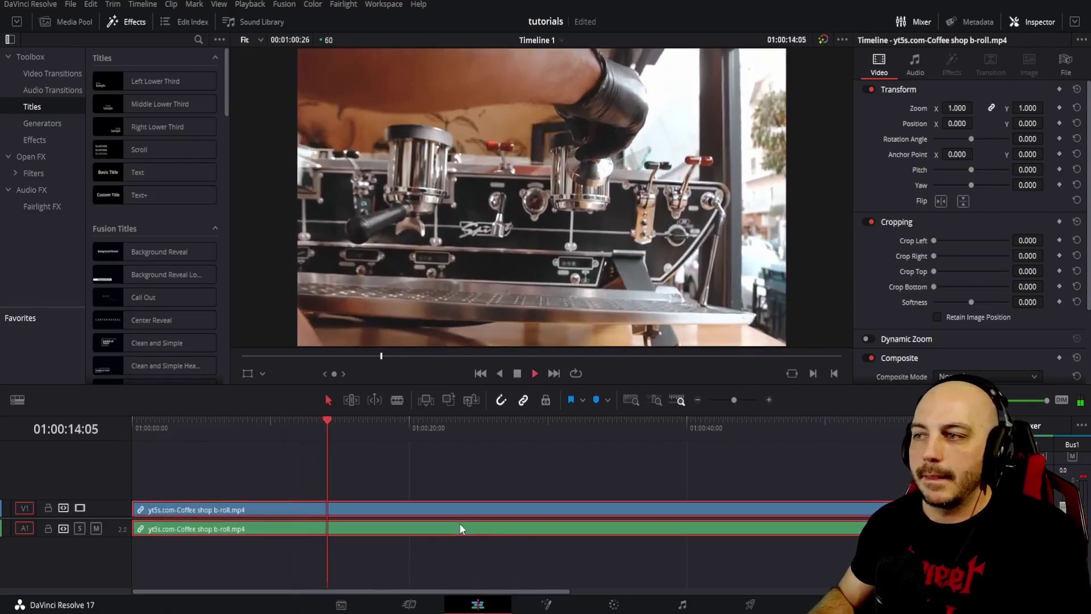
{"action": "key", "text": "space"}
{"action": "left_click", "coordinate": [124, 192]}
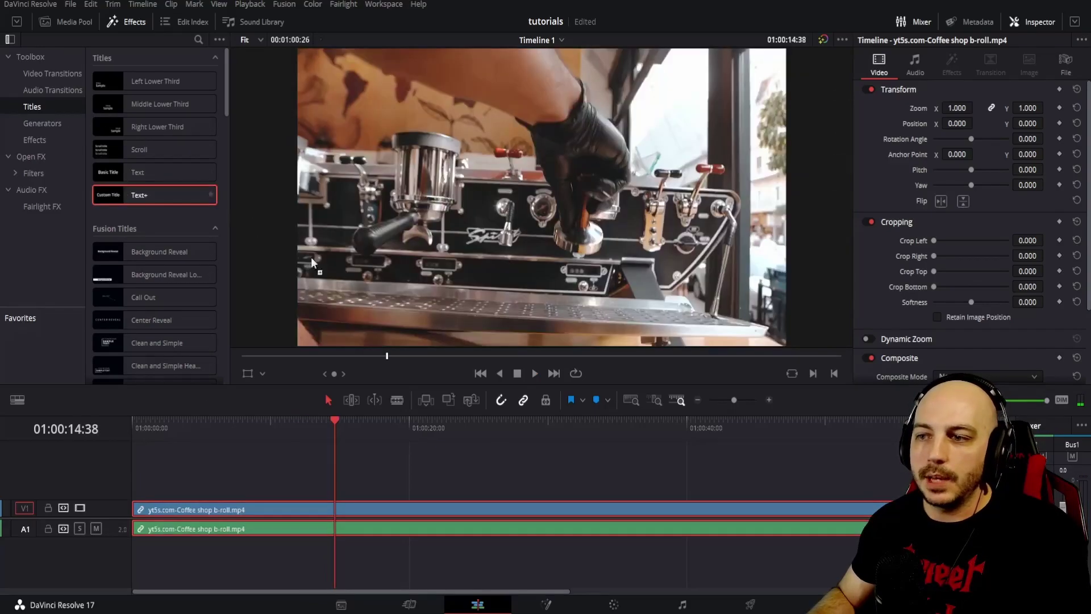
{"action": "left_click_drag", "start_coordinate": [311, 257], "coordinate": [340, 490]}
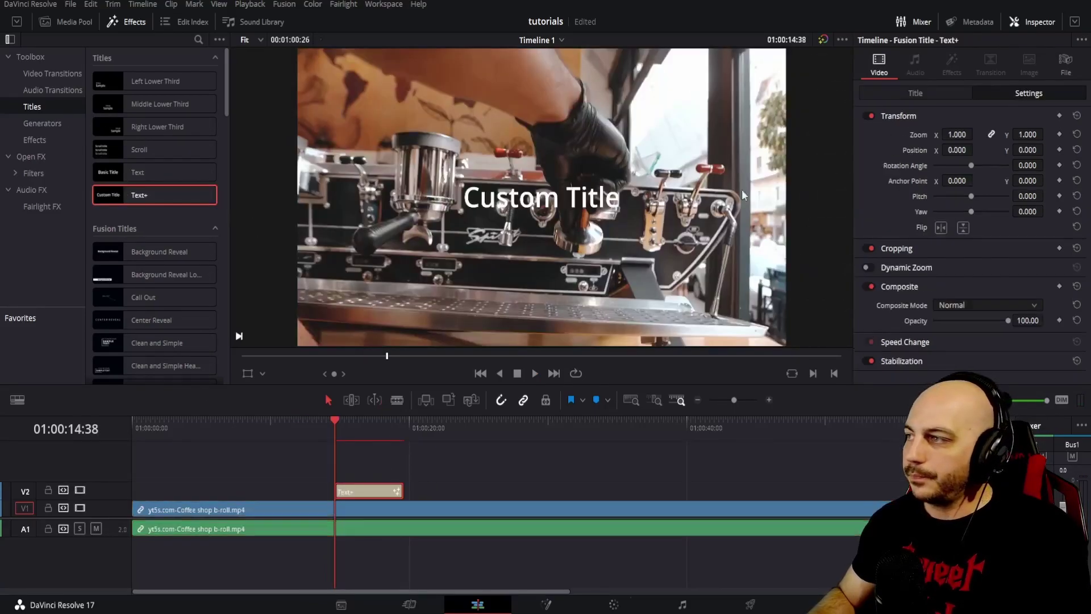
Replace the 'Custom Title' placeholder text with 'Coffe Shop'.
{"action": "left_click", "coordinate": [911, 94]}
{"action": "left_click", "coordinate": [884, 188]}
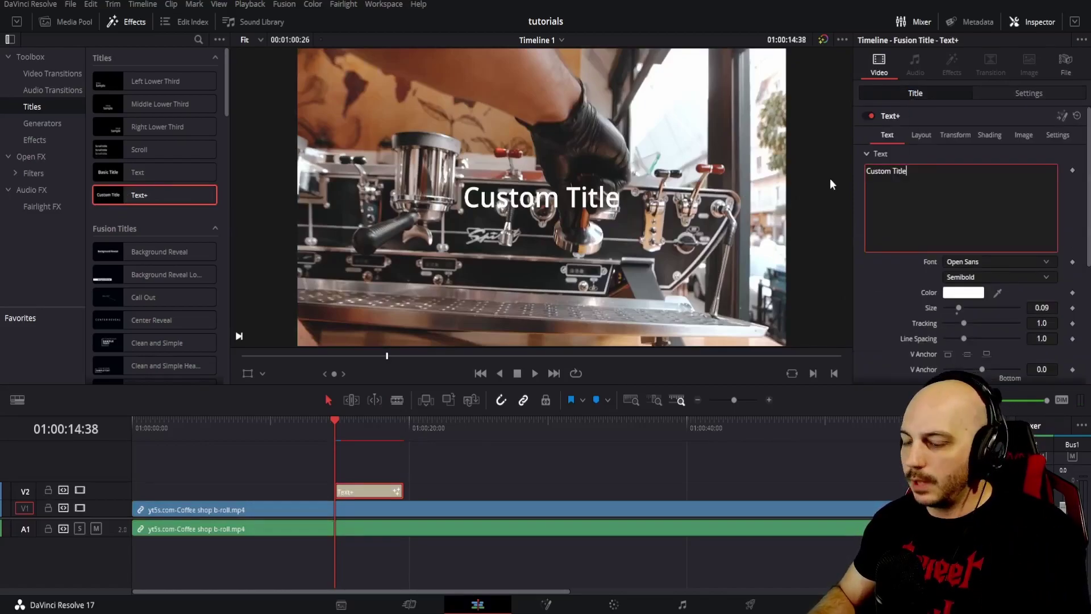
{"action": "key", "text": "BackSpace"}
{"action": "key", "text": "BackSpace"}
{"action": "key", "text": "BackSpace"}
{"action": "key", "text": "BackSpace"}
{"action": "key", "text": "BackSpace"}
{"action": "key", "text": "BackSpace"}
{"action": "key", "text": "BackSpace"}
{"action": "key", "text": "BackSpace"}
{"action": "key", "text": "BackSpace"}
{"action": "key", "text": "BackSpace"}
{"action": "key", "text": "BackSpace"}
{"action": "key", "text": "BackSpace"}
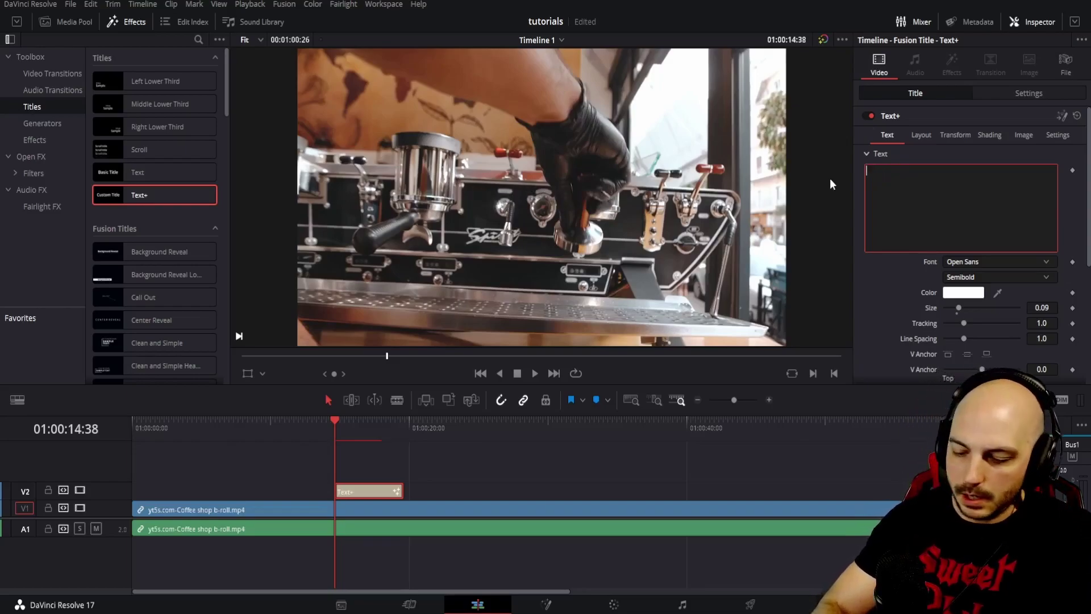
{"action": "type", "text": "Cof"}
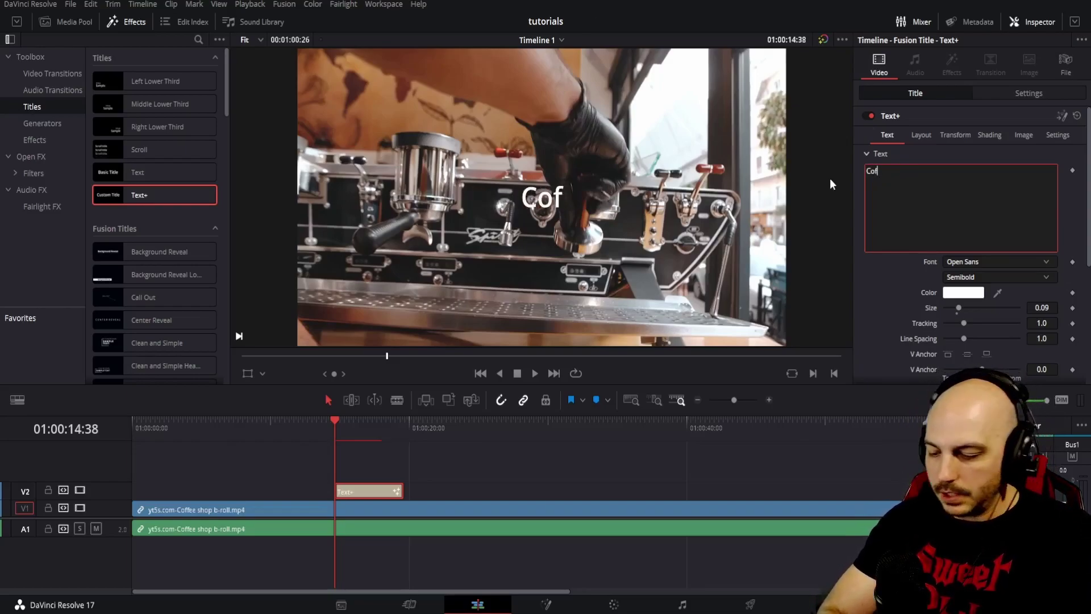
{"action": "type", "text": "fe Shop"}
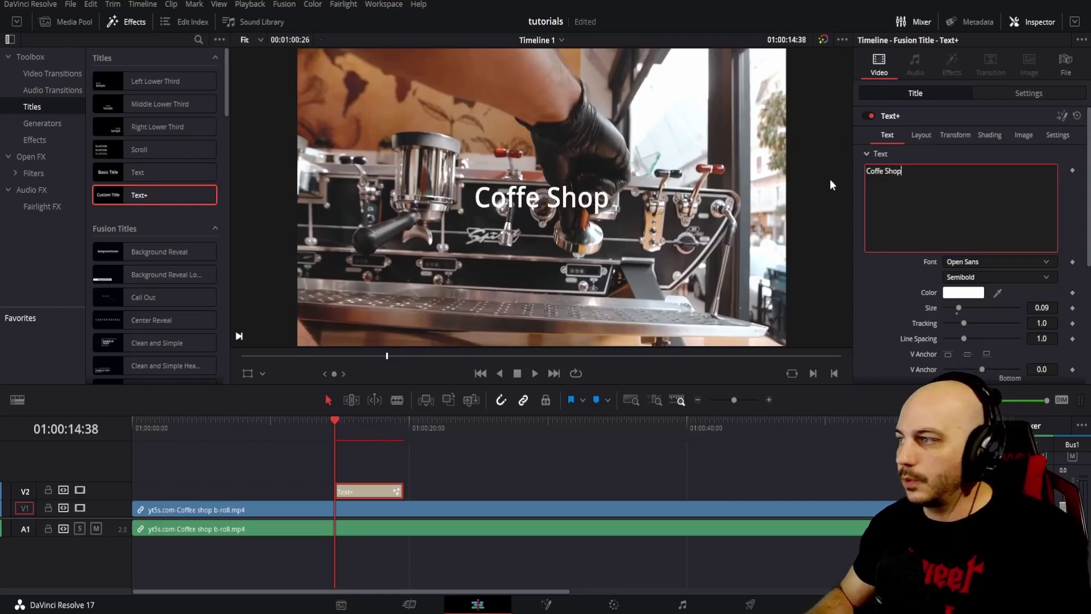
Set the title font to Segoe Script Bold at size 0.2147.
{"action": "left_click", "coordinate": [959, 266]}
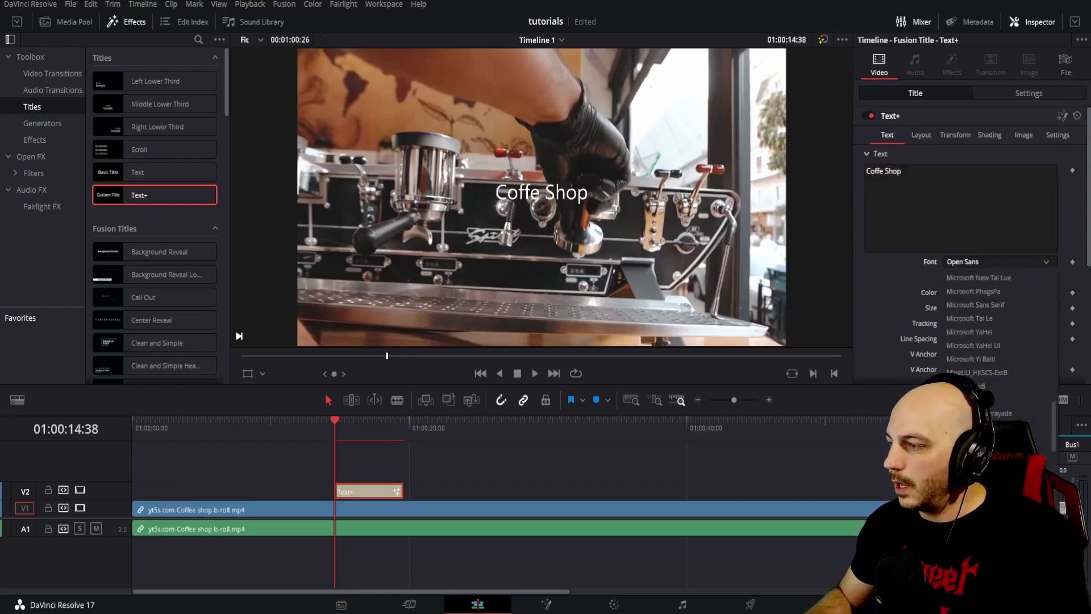
{"action": "scroll", "coordinate": [984, 324], "scroll_direction": "down", "scroll_amount": 5}
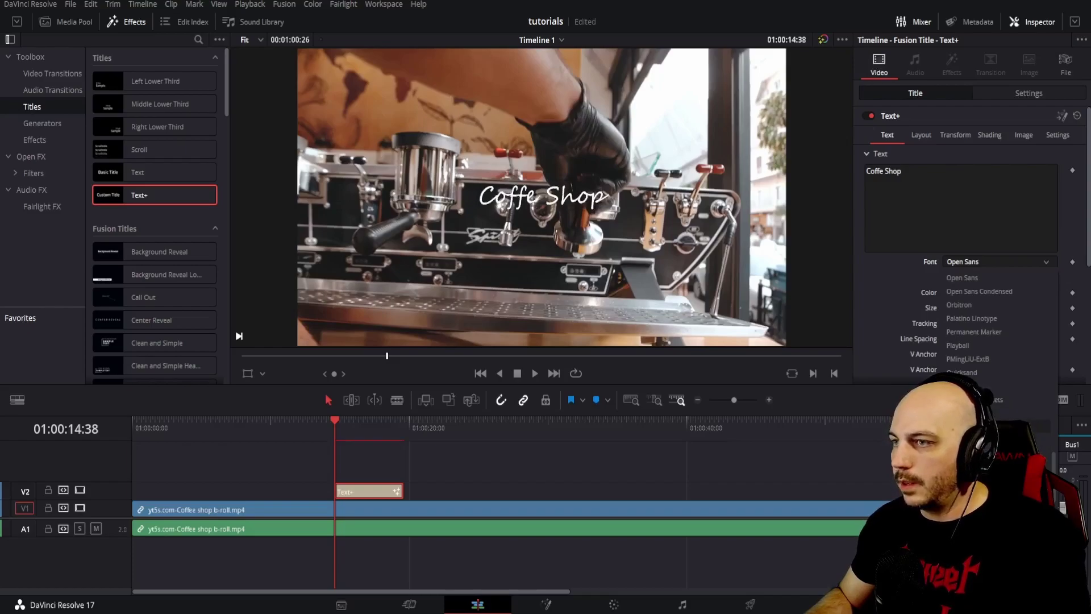
{"action": "key", "text": "Return"}
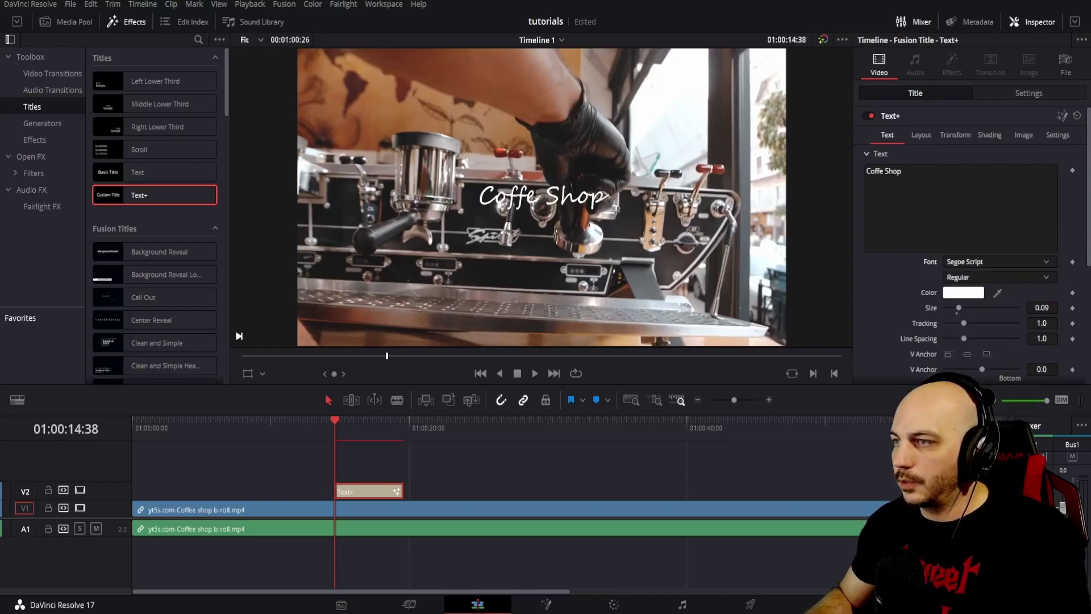
{"action": "left_click", "coordinate": [989, 278]}
{"action": "left_click", "coordinate": [977, 310]}
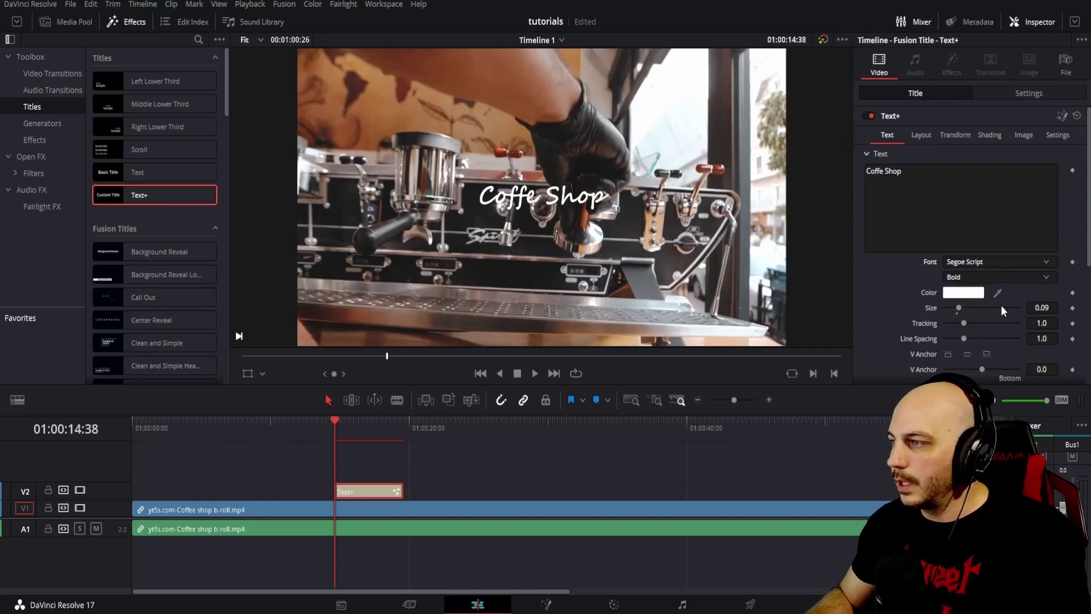
{"action": "left_click_drag", "start_coordinate": [1042, 307], "coordinate": [1081, 308]}
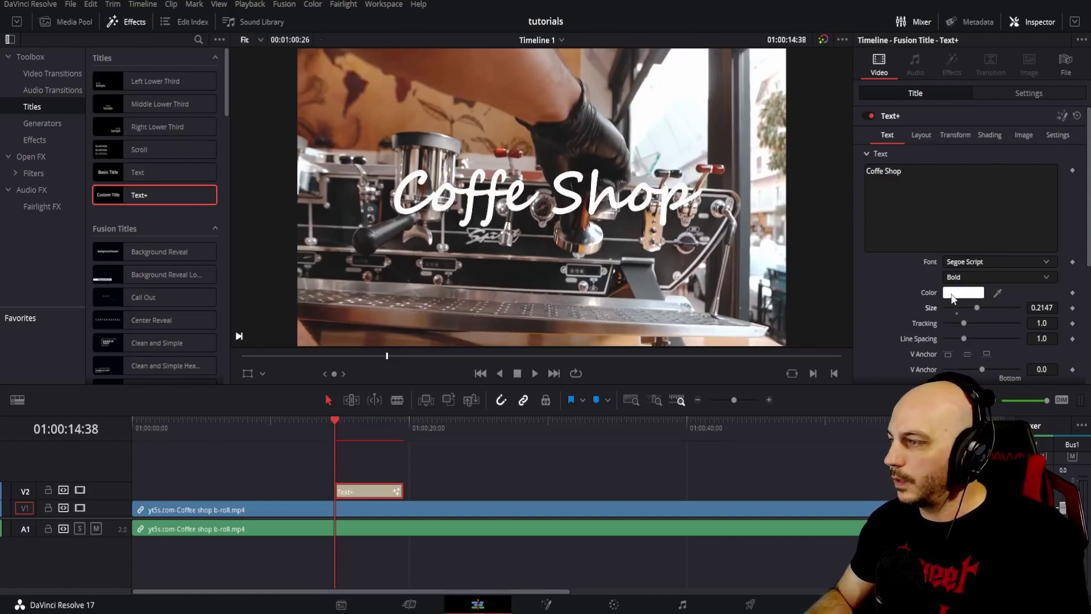
Colour the title text red (#de1009).
{"action": "left_click", "coordinate": [960, 292]}
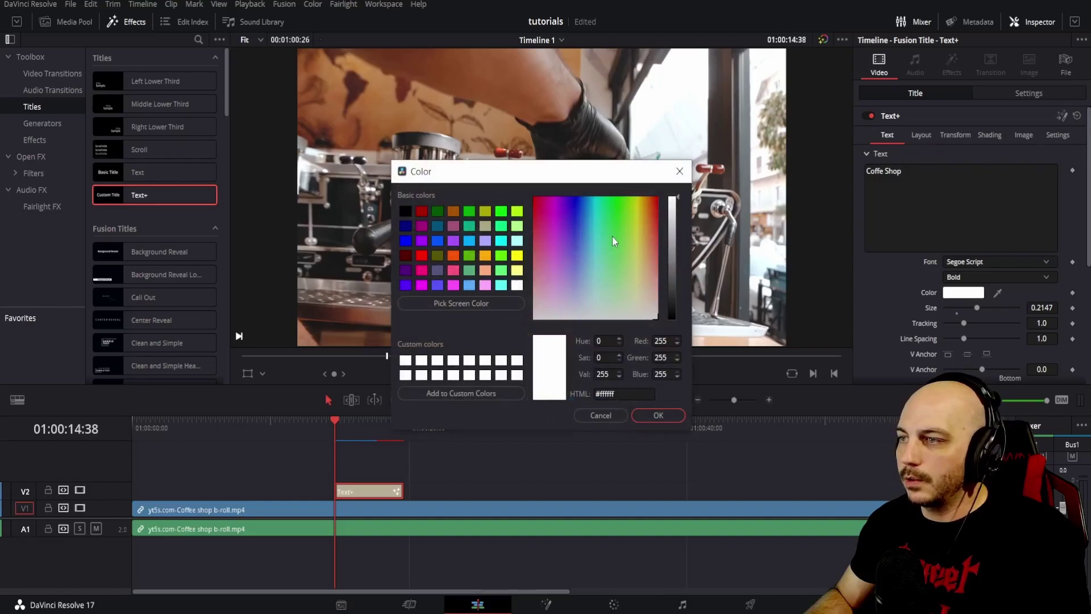
{"action": "left_click_drag", "start_coordinate": [675, 251], "coordinate": [675, 193]}
{"action": "left_click", "coordinate": [654, 415]}
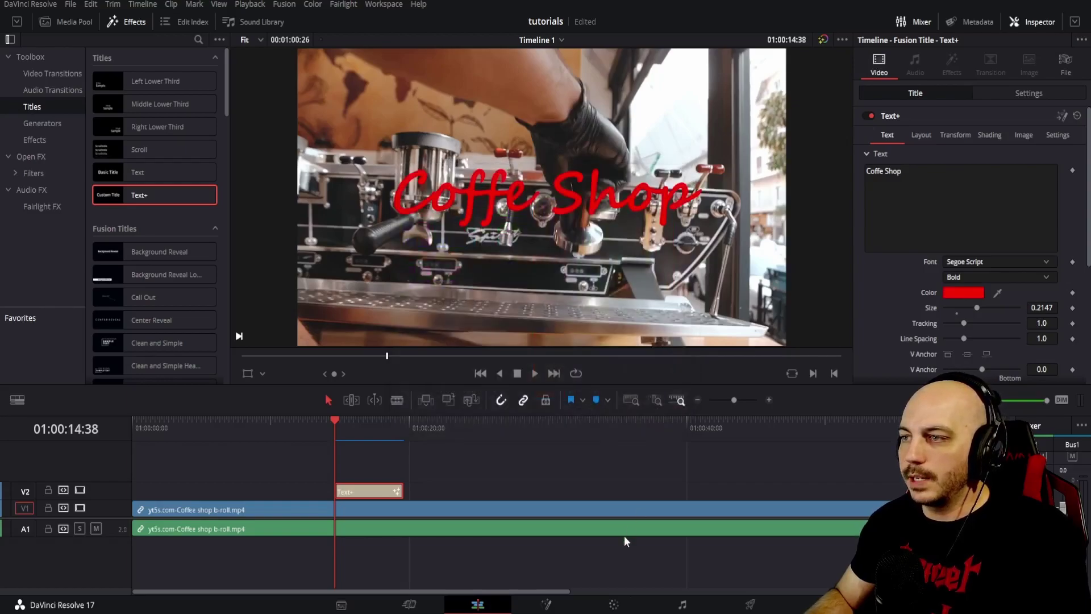
Apply the Open FX Drop Shadow to the title with strength 0.891, distance 0.016, blur 0.132.
{"action": "left_click", "coordinate": [46, 157]}
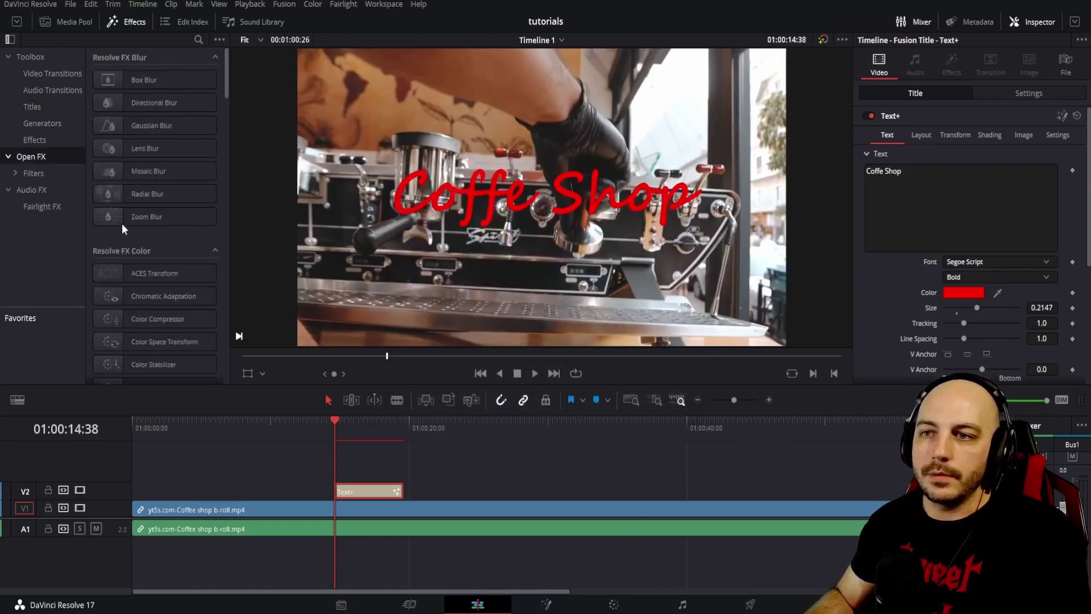
{"action": "scroll", "coordinate": [182, 245], "scroll_direction": "down", "scroll_amount": 10}
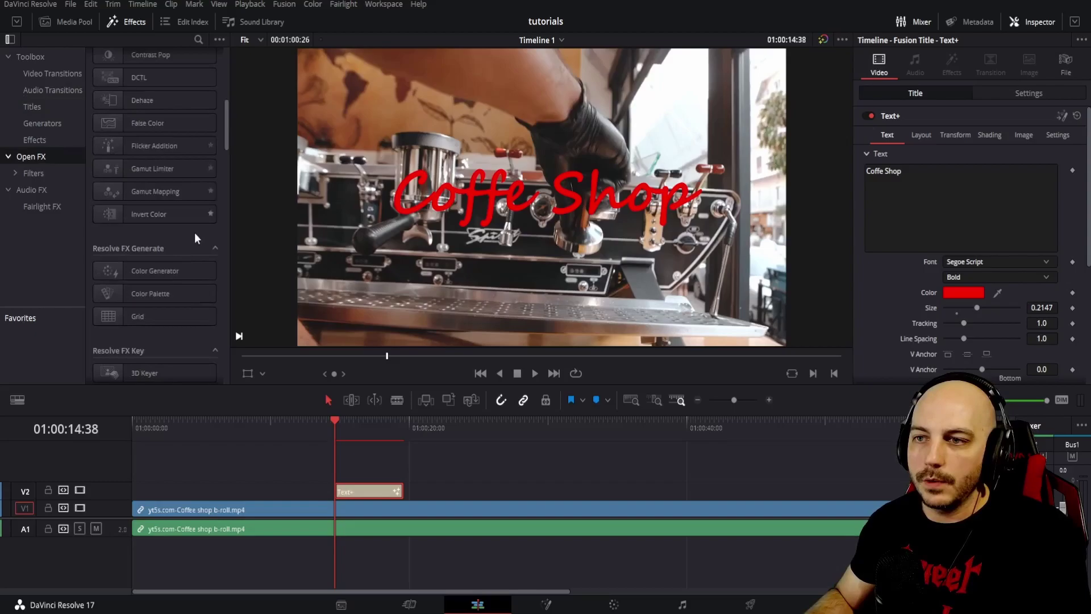
{"action": "scroll", "coordinate": [191, 241], "scroll_direction": "down", "scroll_amount": 5}
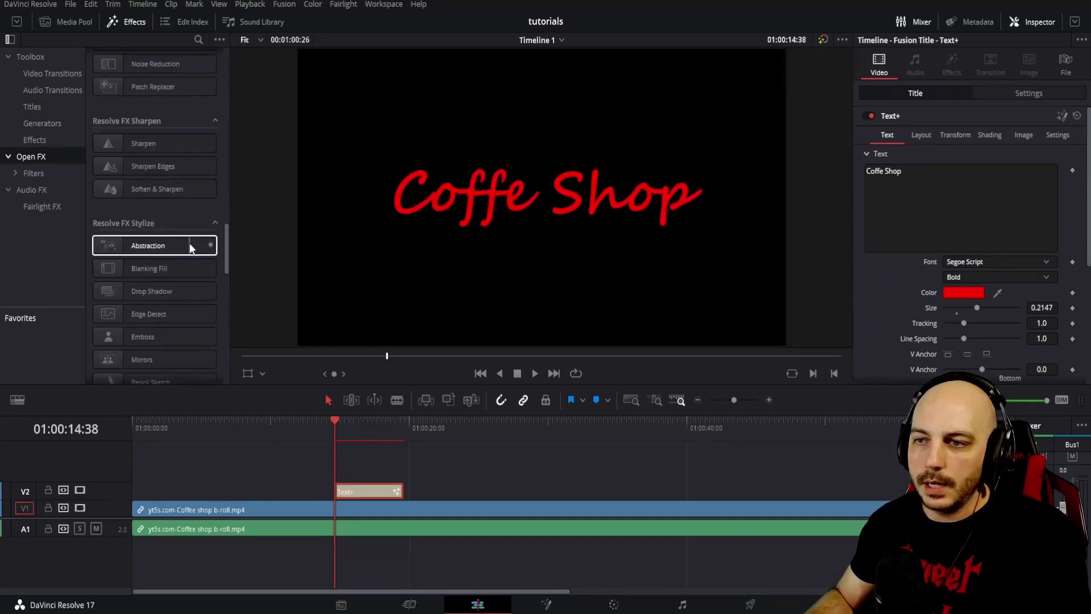
{"action": "left_click_drag", "start_coordinate": [152, 286], "coordinate": [364, 493]}
{"action": "left_click", "coordinate": [952, 62]}
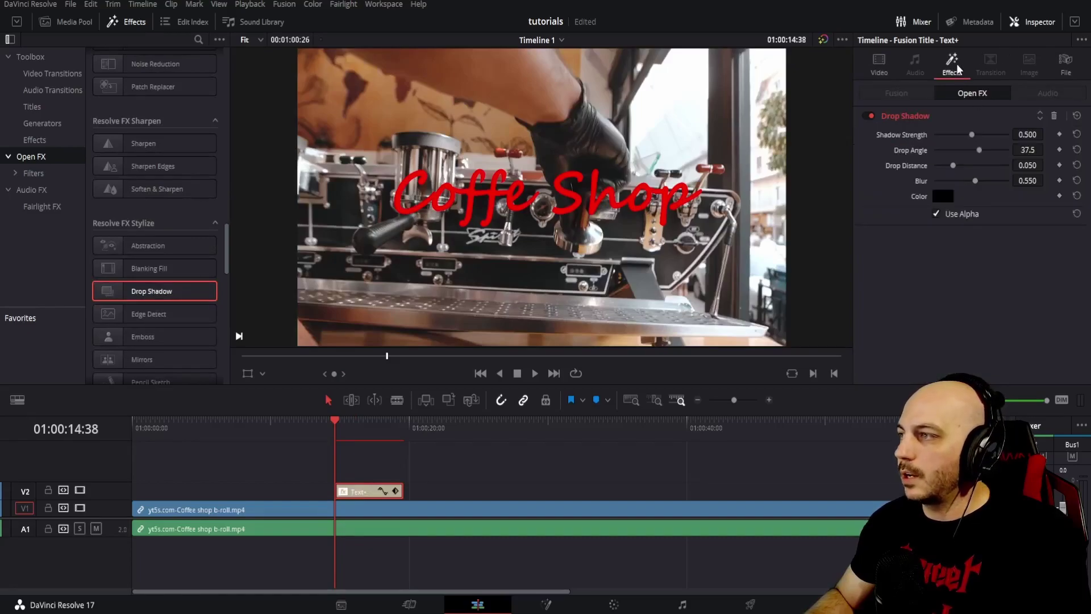
{"action": "left_click_drag", "start_coordinate": [976, 183], "coordinate": [1003, 148]}
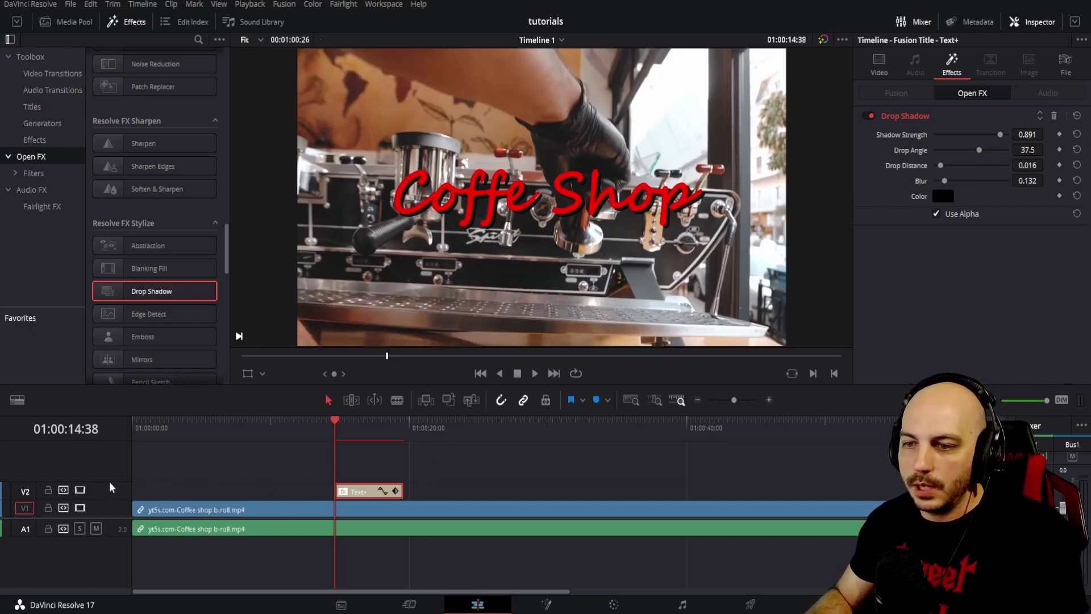
Make the V2 track taller, trim the title to start slightly later, and preview it.
{"action": "left_click_drag", "start_coordinate": [110, 482], "coordinate": [171, 463]}
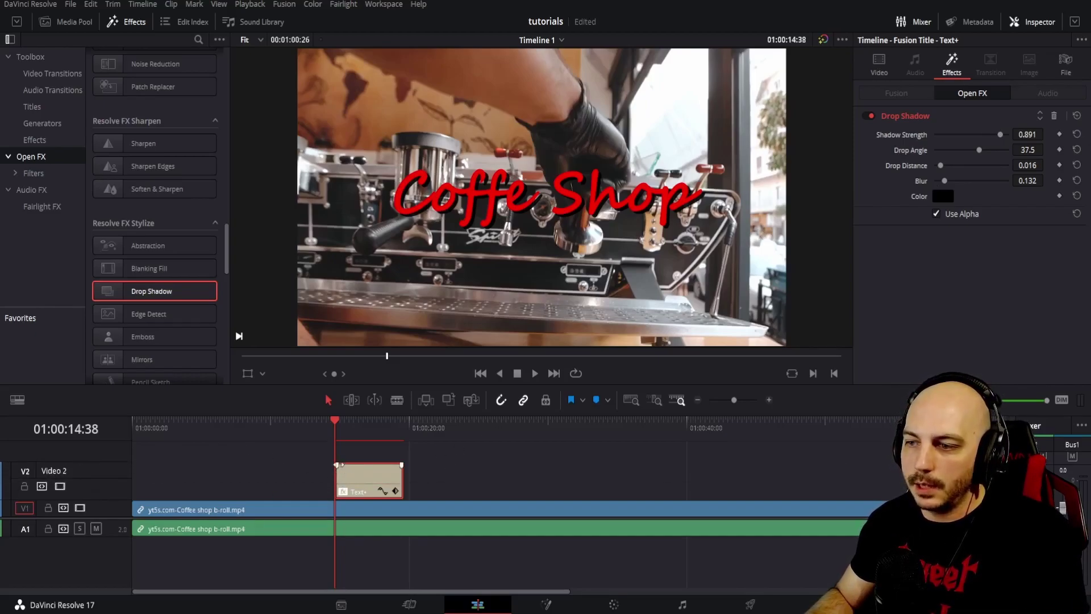
{"action": "left_click_drag", "start_coordinate": [338, 465], "coordinate": [339, 464]}
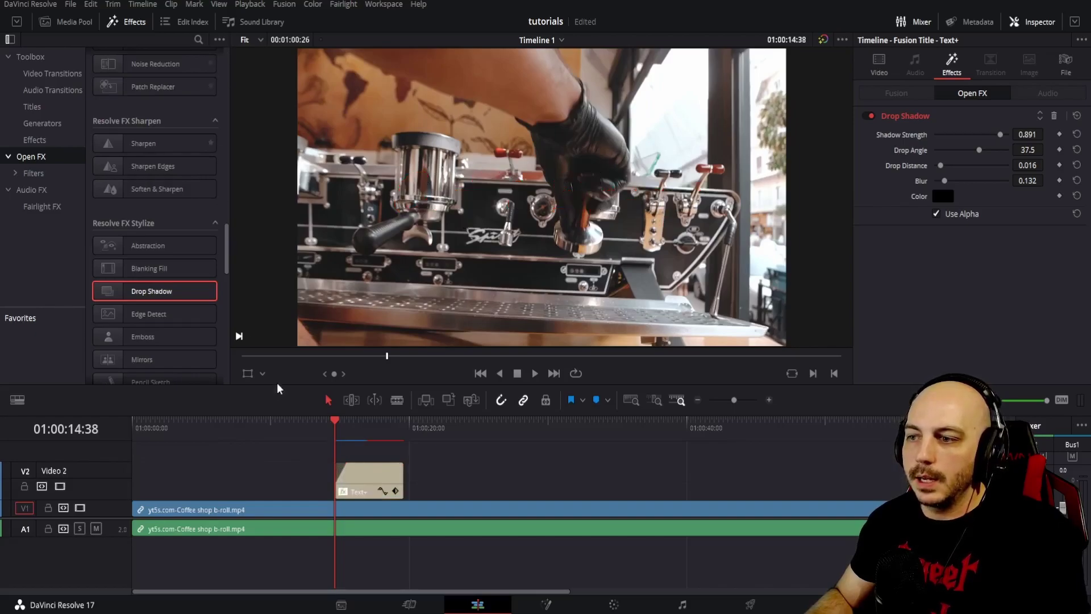
{"action": "left_click", "coordinate": [317, 434]}
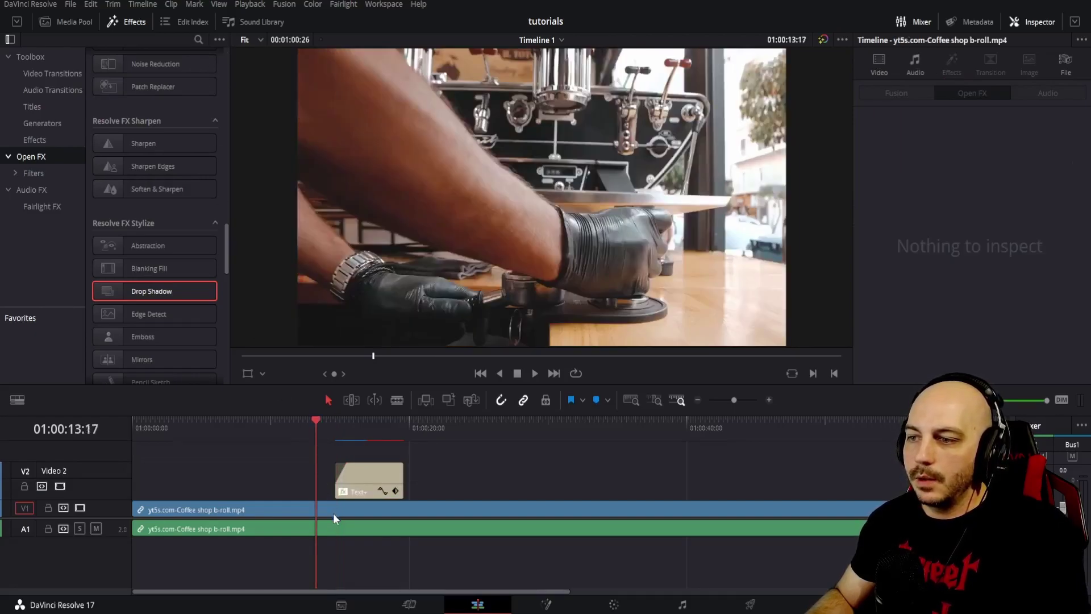
{"action": "key", "text": "space"}
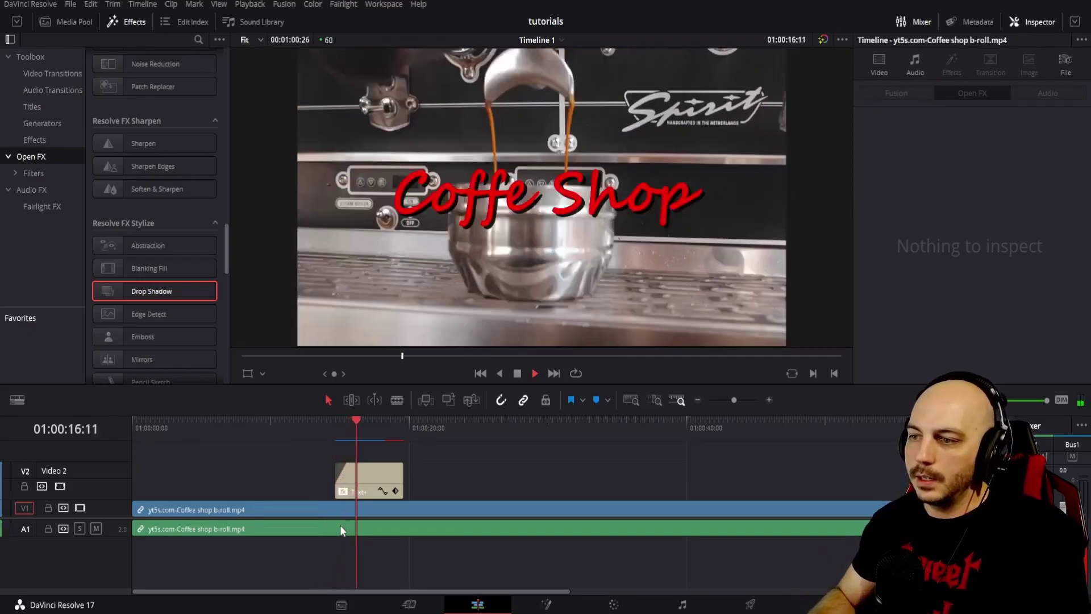
Extend the title clip's end, preview it, then trim it back to a 06:31 duration.
{"action": "left_click", "coordinate": [402, 488]}
{"action": "key", "text": "space"}
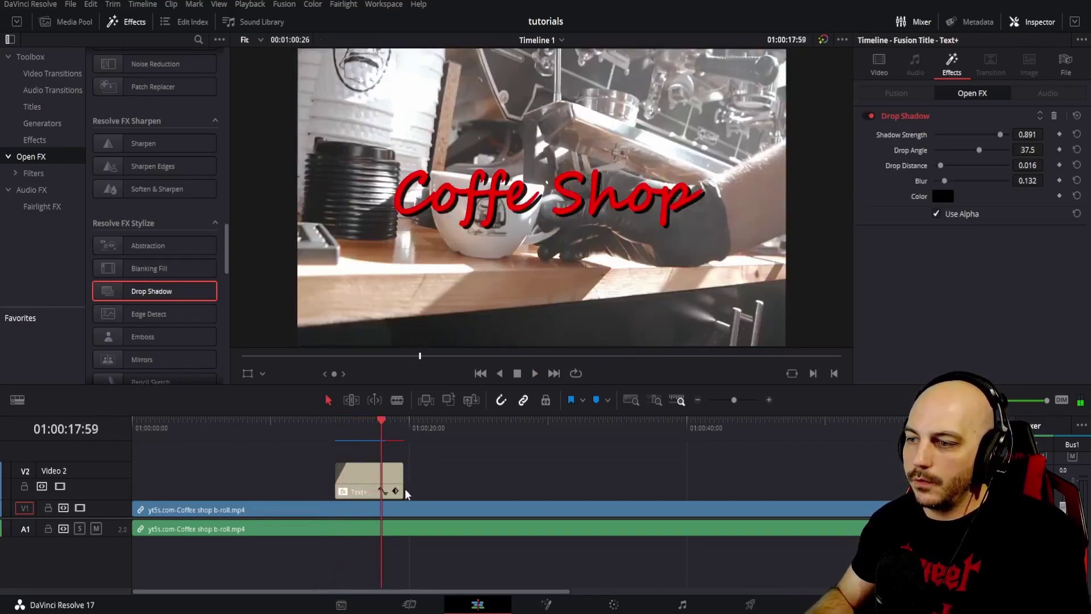
{"action": "left_click_drag", "start_coordinate": [404, 492], "coordinate": [452, 492]}
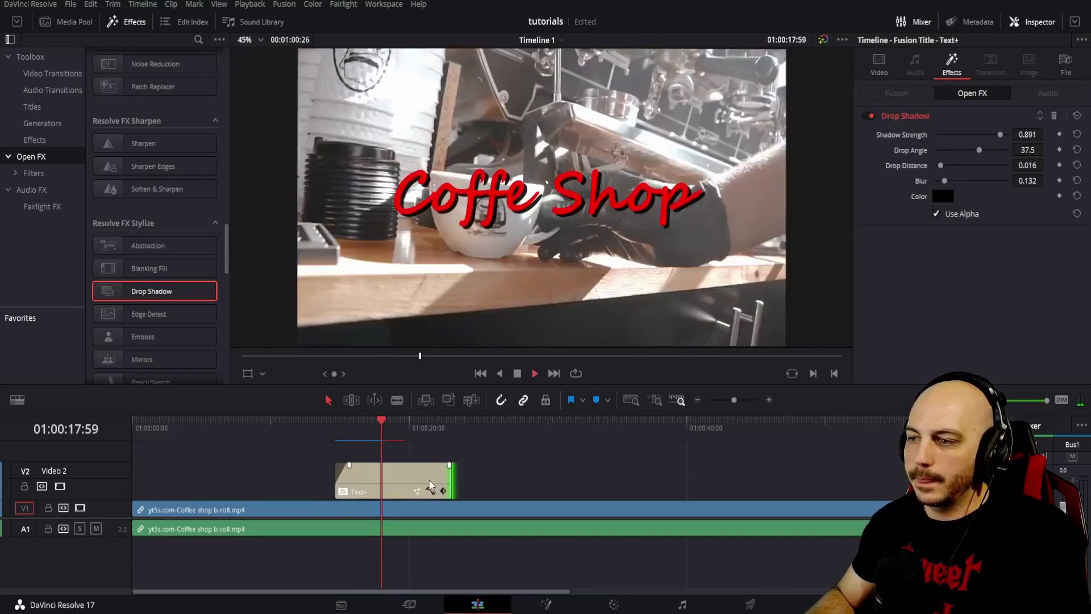
{"action": "key", "text": "space"}
{"action": "key", "text": "space"}
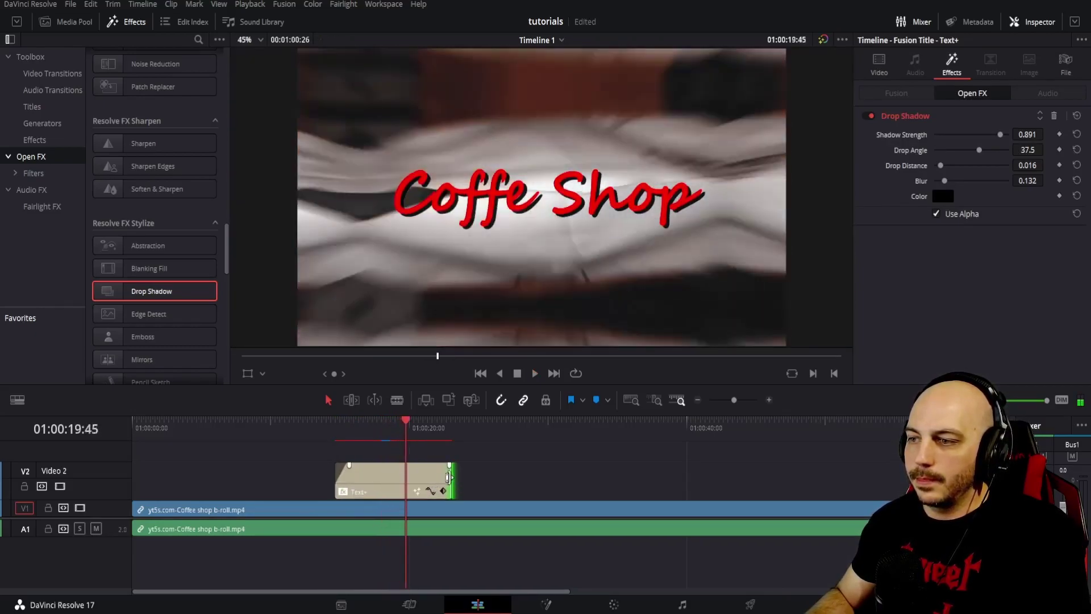
{"action": "left_click_drag", "start_coordinate": [454, 479], "coordinate": [423, 479]}
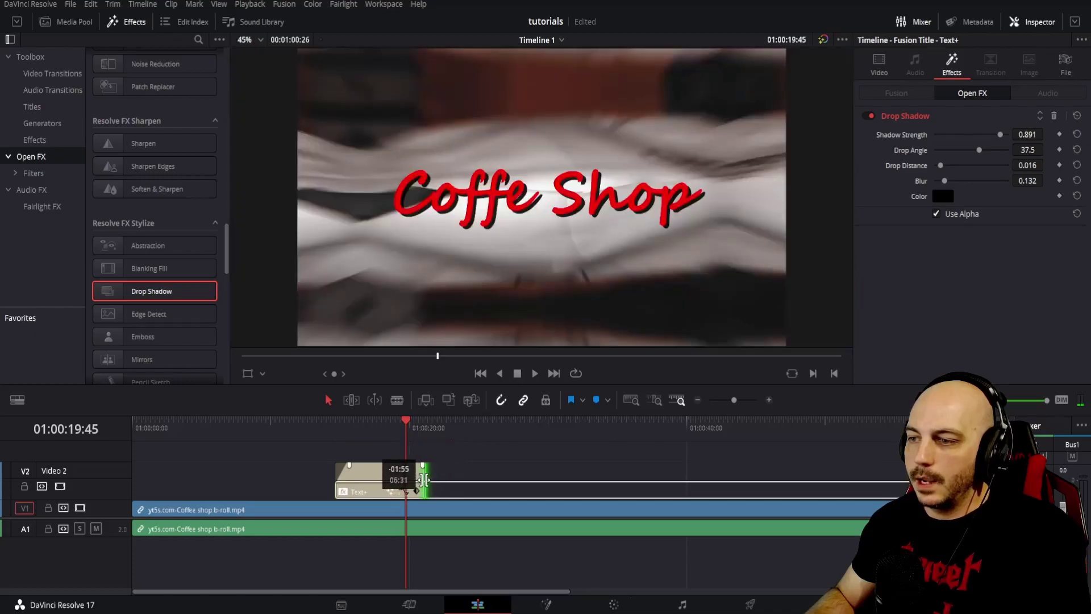
Keyframe the title's Transform Zoom to 0 at the end of the clip.
{"action": "left_click", "coordinate": [880, 62]}
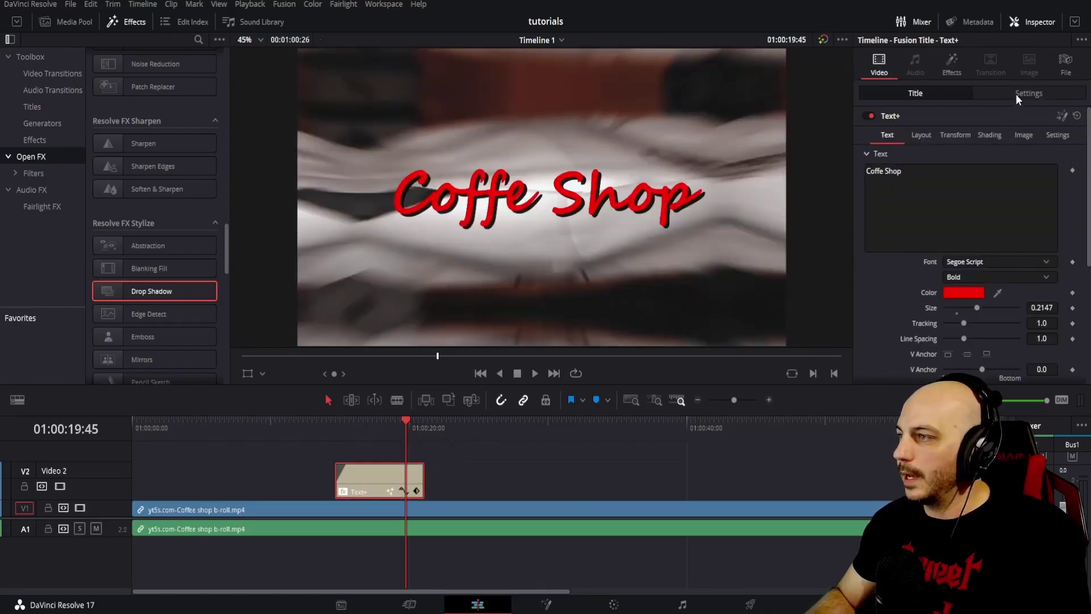
{"action": "left_click", "coordinate": [1015, 93]}
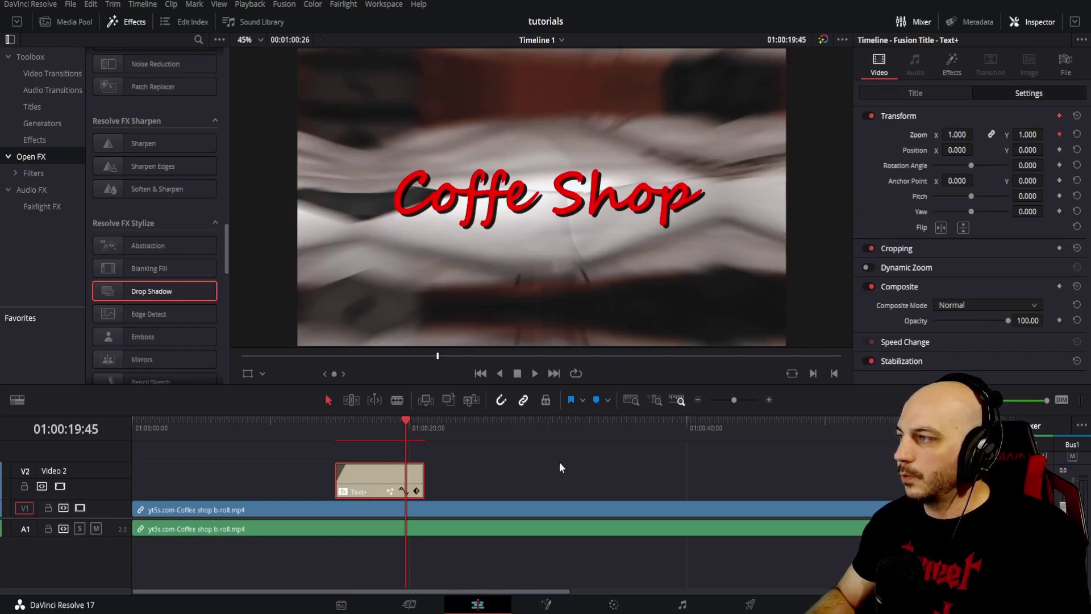
{"action": "left_click", "coordinate": [425, 425]}
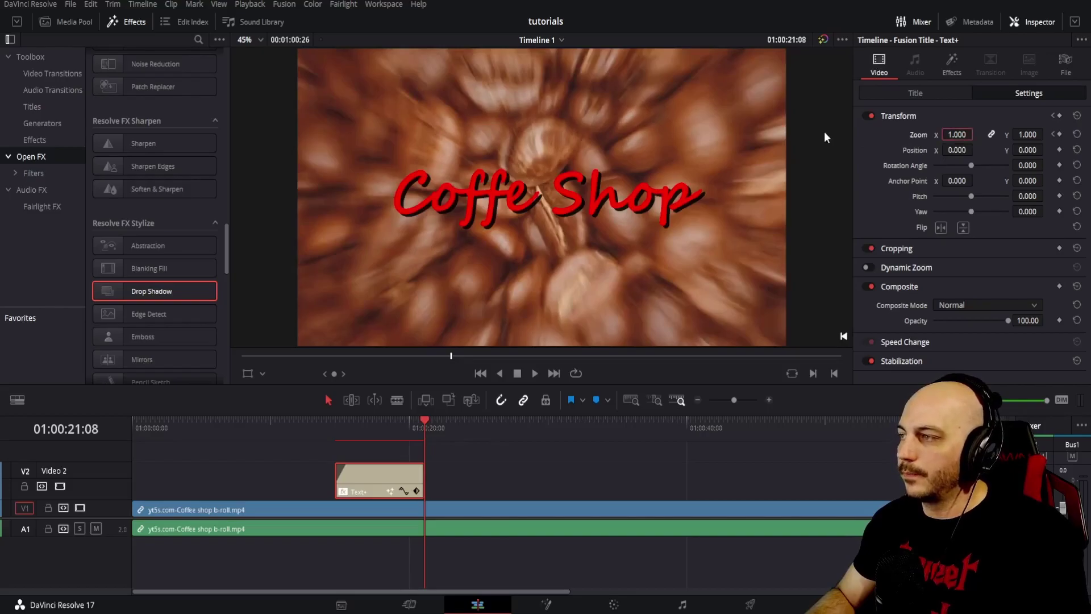
{"action": "type", "text": "0"}
{"action": "key", "text": "Return"}
Play the 1.000-to-0.000 zoom-out to check it, then return to the full title.
{"action": "left_click", "coordinate": [394, 425]}
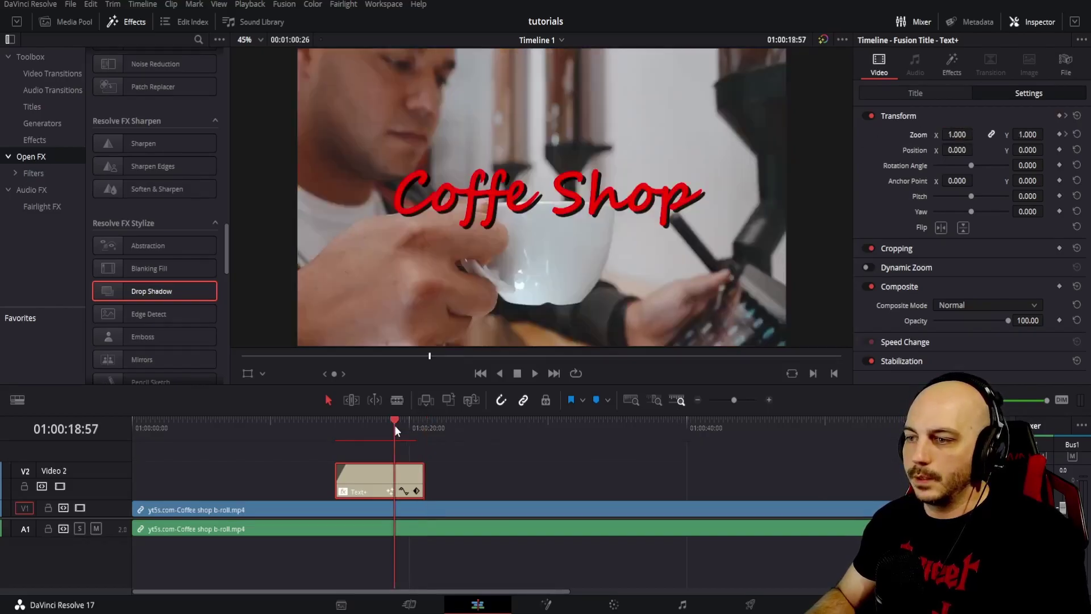
{"action": "key", "text": "space"}
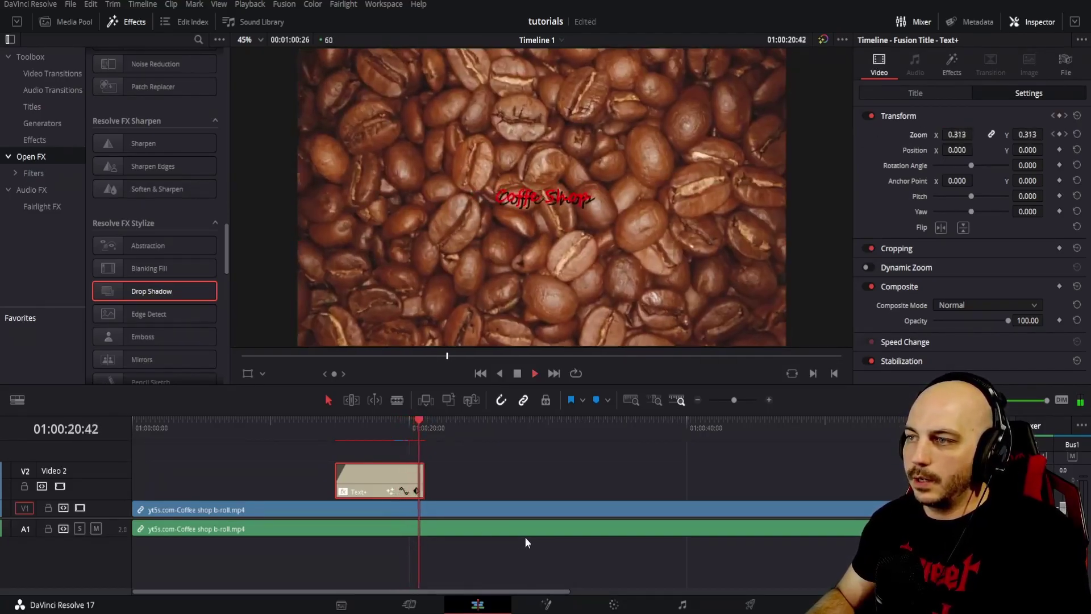
{"action": "key", "text": "space"}
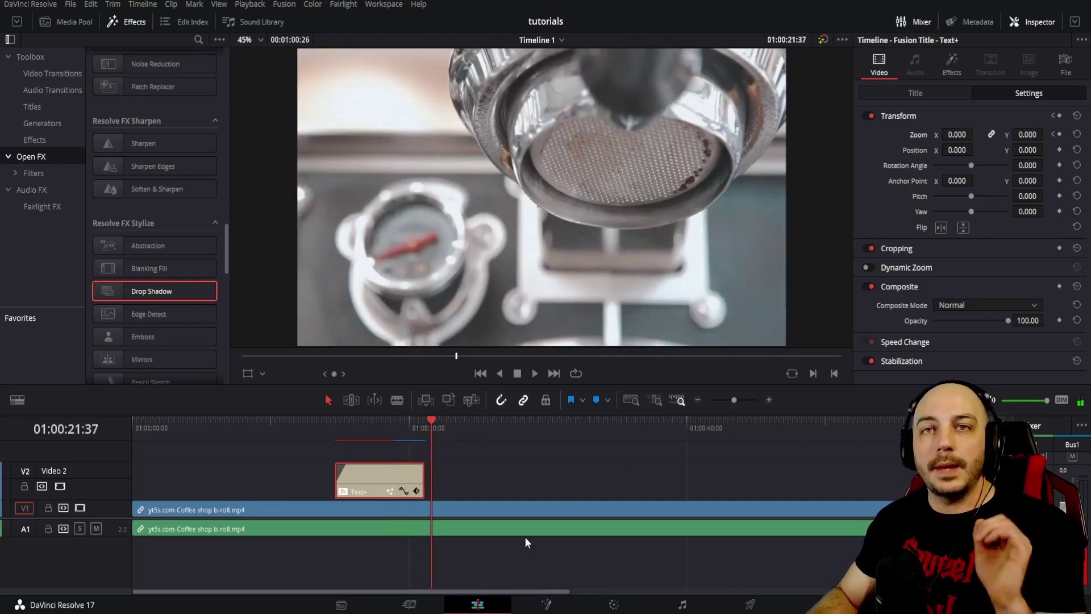
{"action": "left_click", "coordinate": [385, 432]}
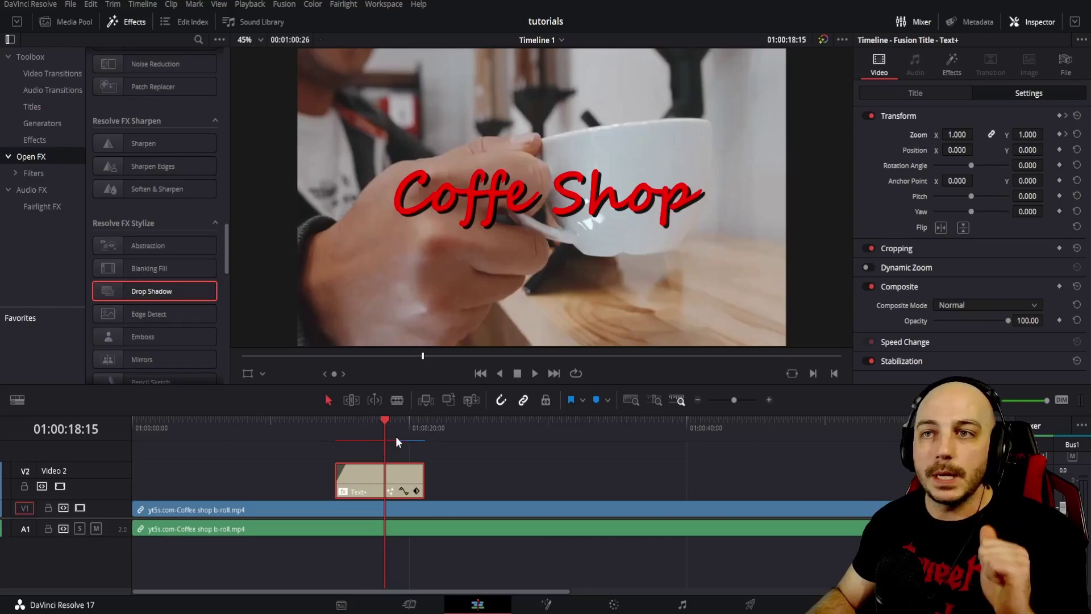
Create a new bin under the Master power bin and name it Voo.
{"action": "left_click", "coordinate": [55, 22]}
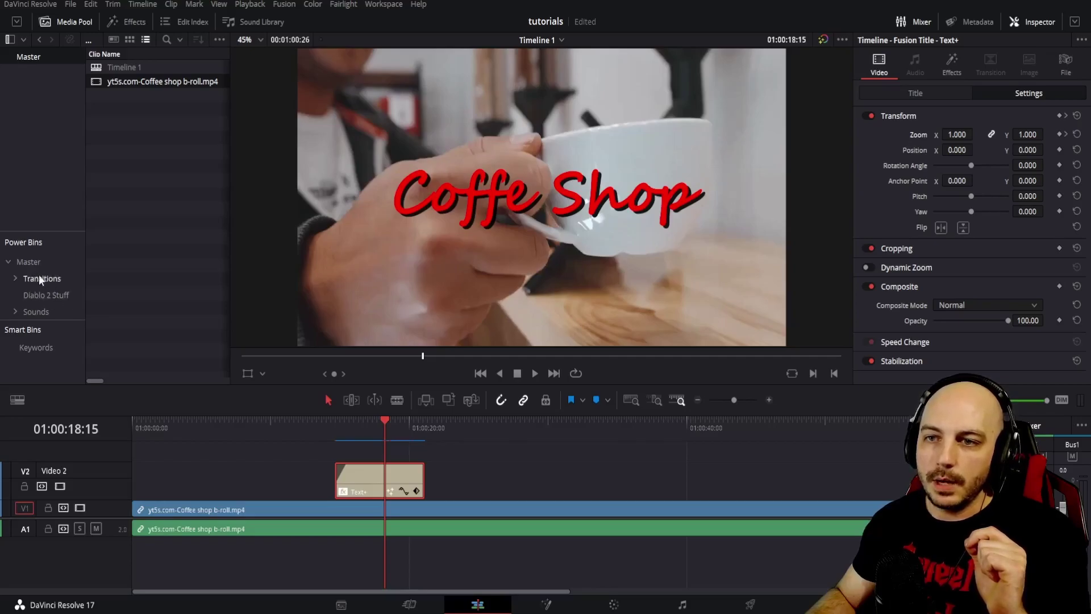
{"action": "left_click", "coordinate": [29, 262]}
{"action": "right_click", "coordinate": [127, 182]}
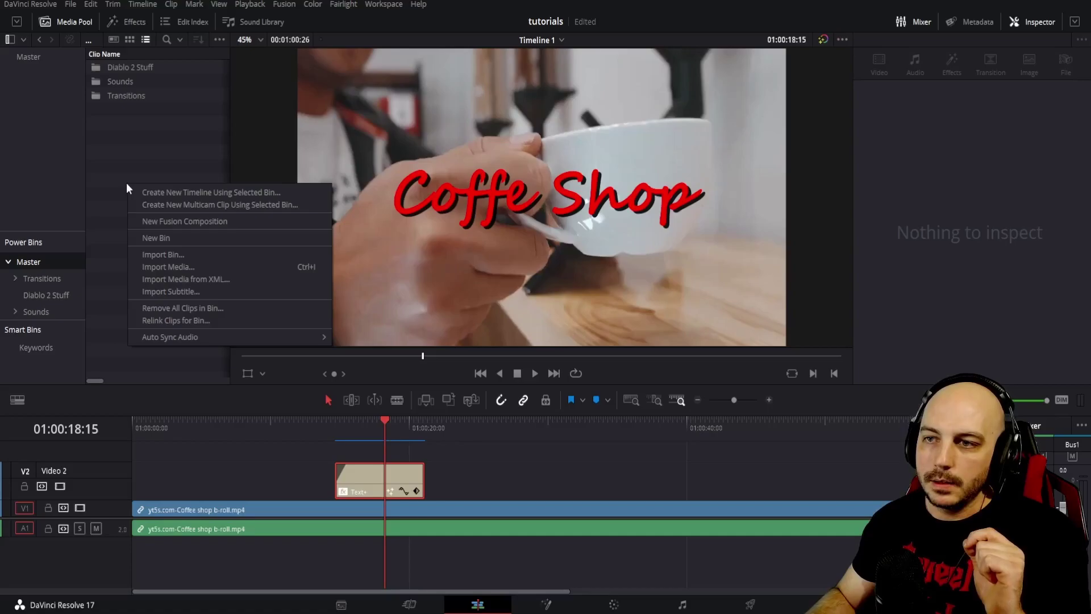
{"action": "left_click", "coordinate": [167, 239]}
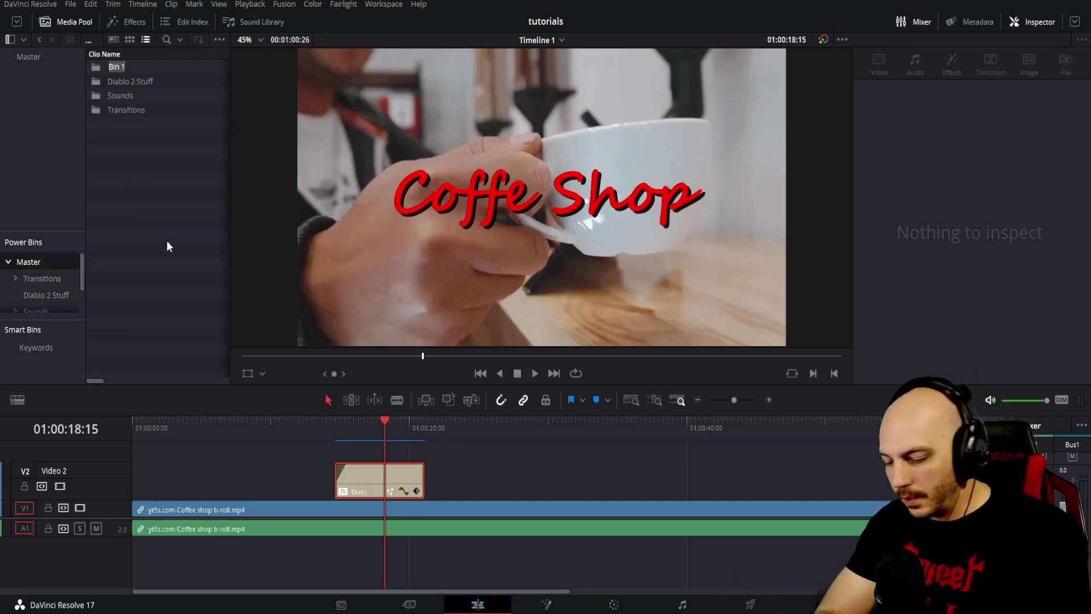
{"action": "type", "text": "Voo"}
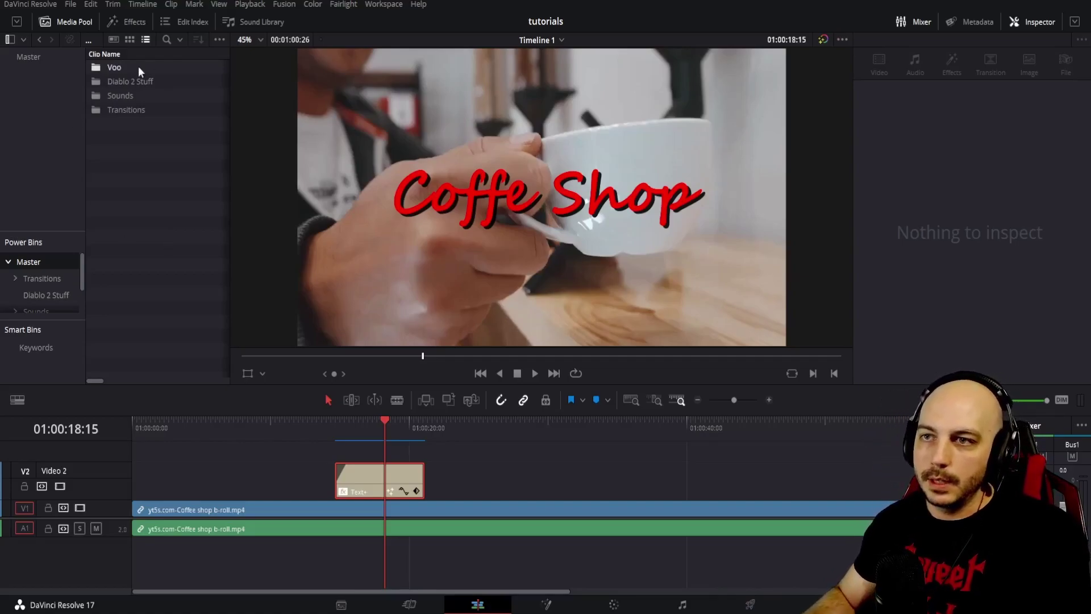
Save the Text+ title from the timeline into the Voo power bin.
{"action": "double_click", "coordinate": [118, 67]}
{"action": "left_click", "coordinate": [386, 488]}
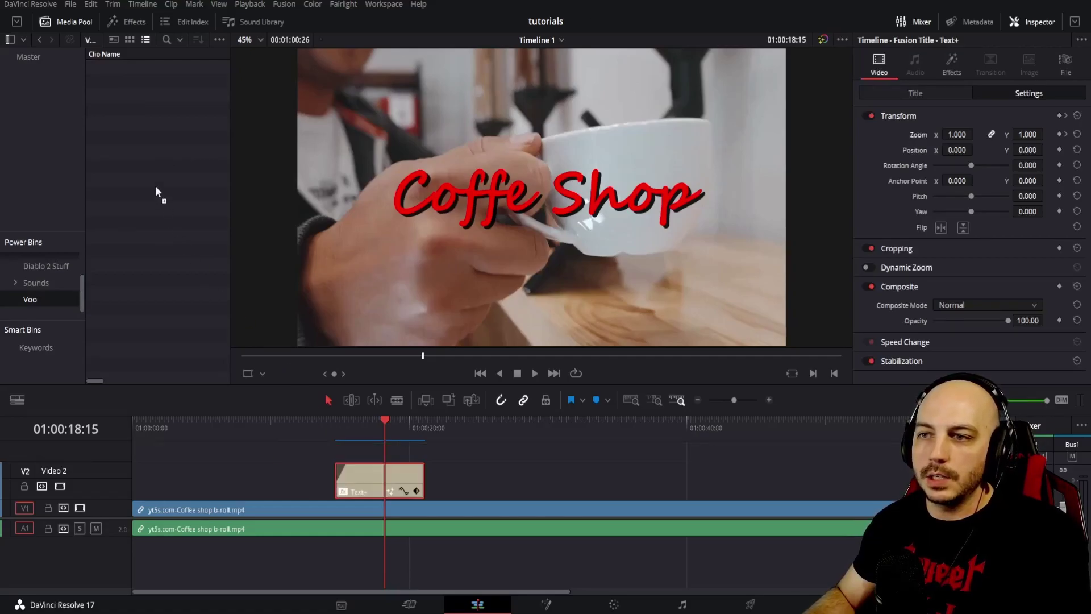
{"action": "left_click_drag", "start_coordinate": [155, 185], "coordinate": [147, 166]}
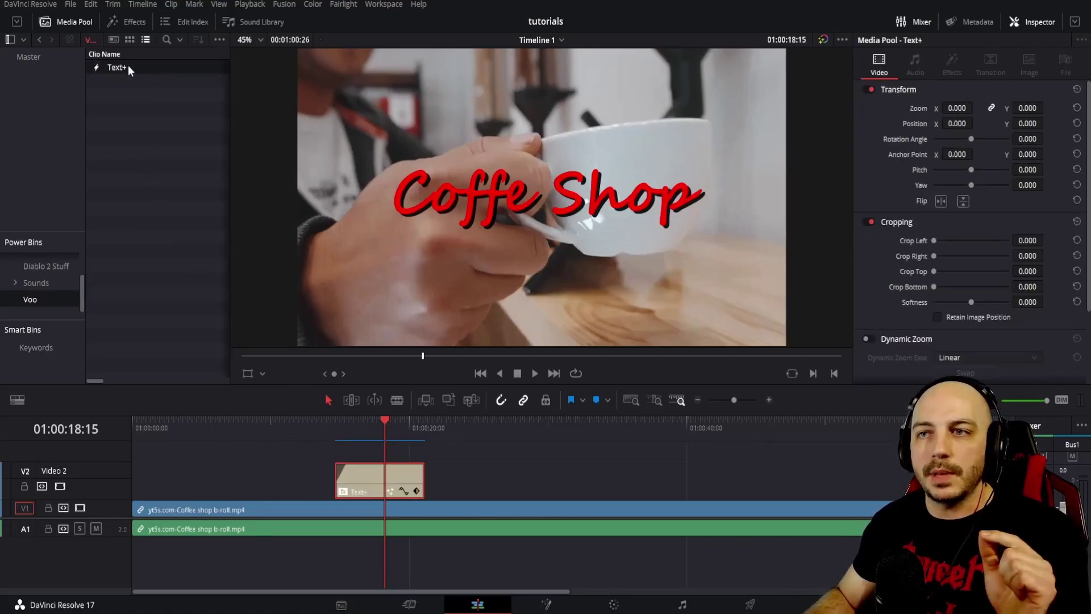
Rename the saved title clip to 'Coffee text'.
{"action": "double_click", "coordinate": [126, 67]}
{"action": "key", "text": "BackSpace"}
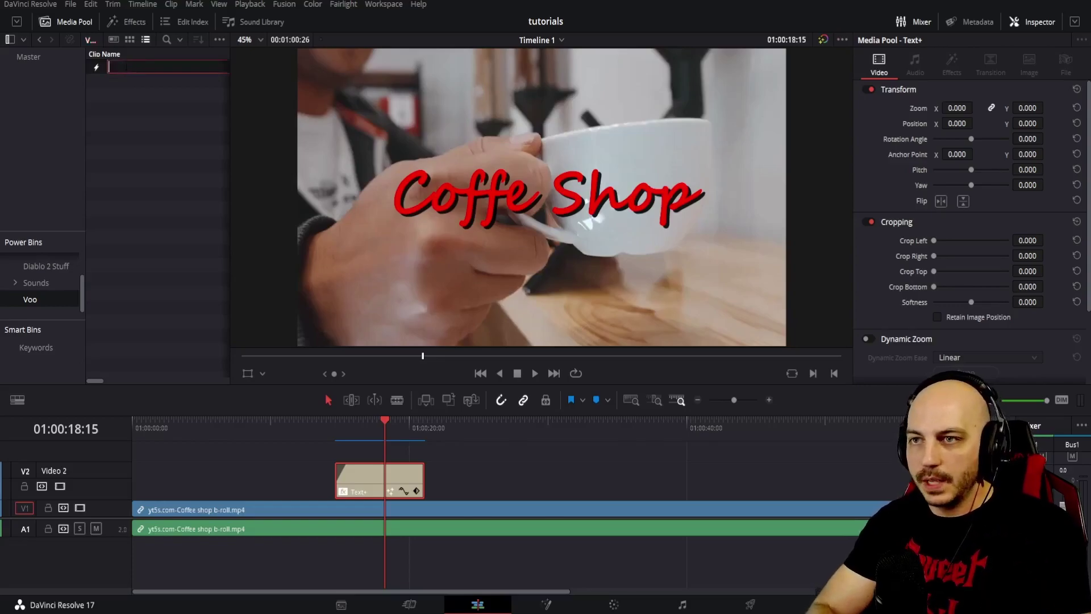
{"action": "type", "text": "Coffee t"}
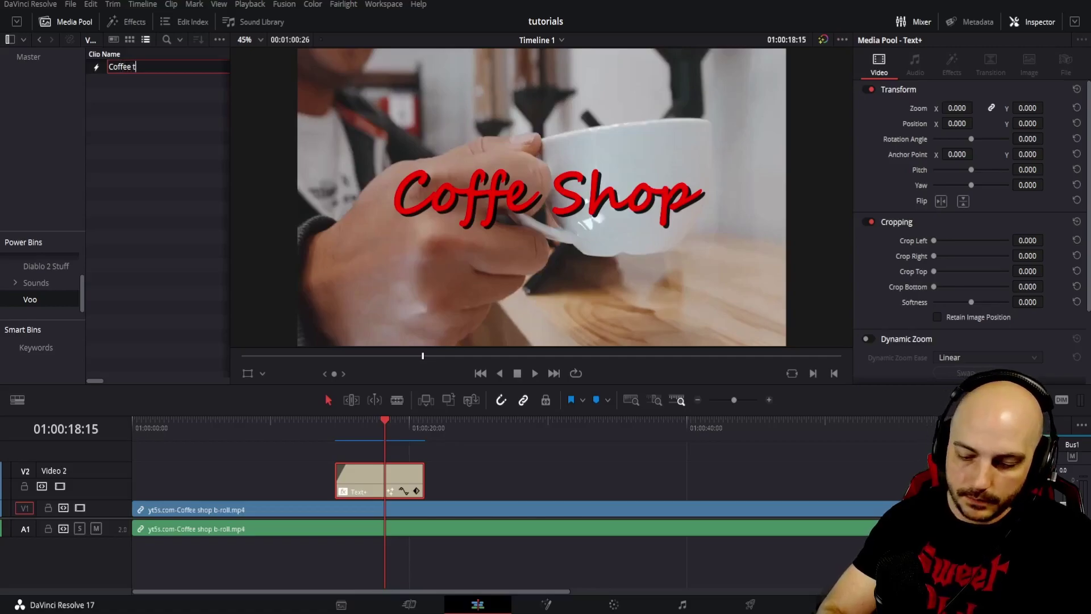
{"action": "type", "text": "Coffee text"}
{"action": "left_click", "coordinate": [153, 162]}
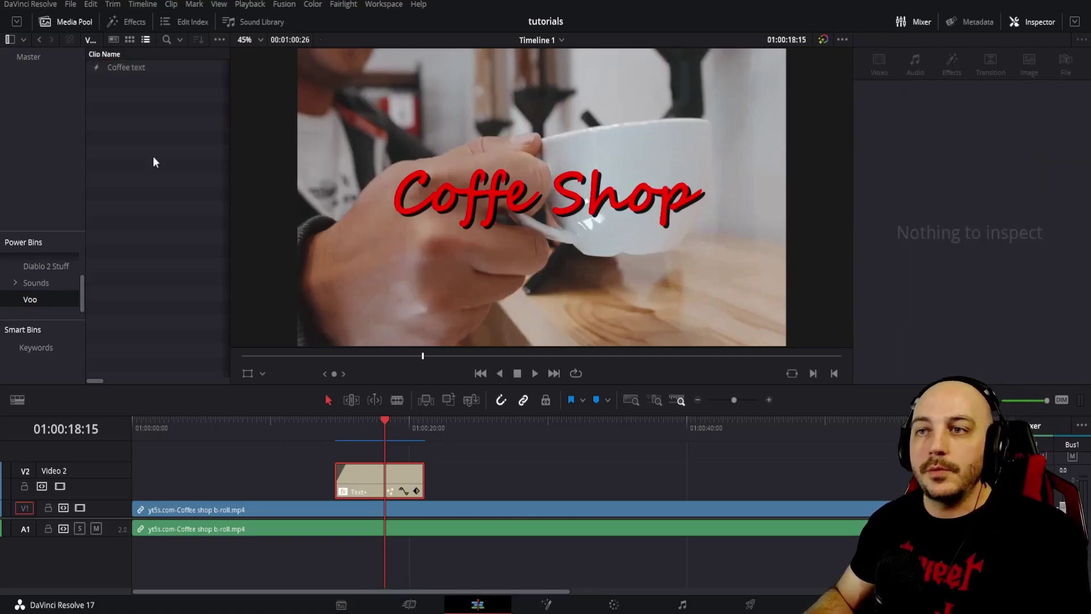
{"action": "left_click", "coordinate": [129, 70]}
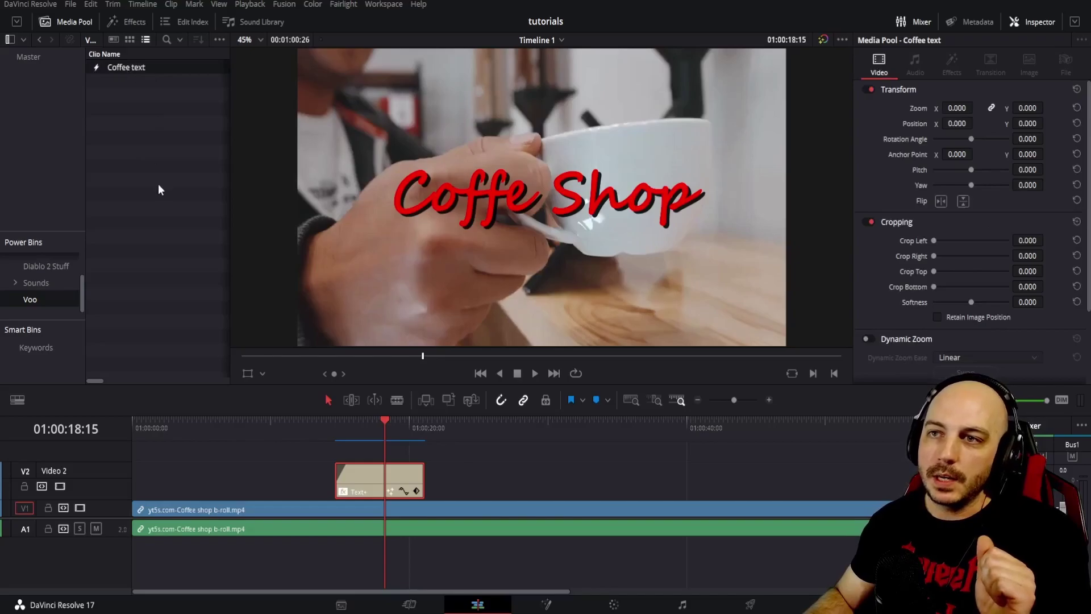
{"action": "left_click", "coordinate": [133, 68]}
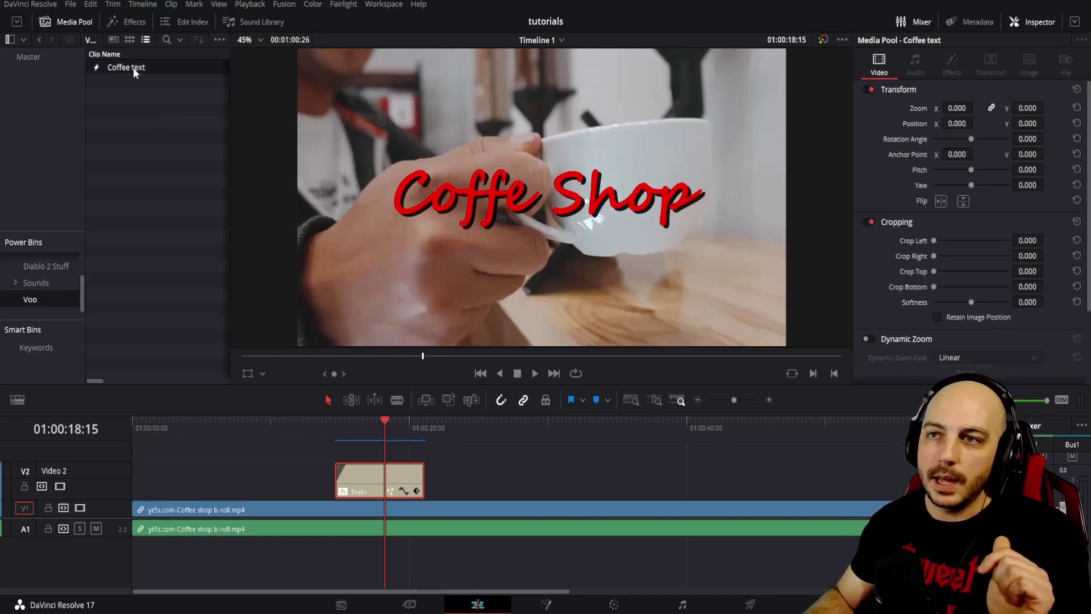
{"action": "left_click", "coordinate": [158, 121]}
Place copies of the Coffee text title from the Voo bin at later points on V2.
{"action": "left_click_drag", "start_coordinate": [142, 70], "coordinate": [523, 490]}
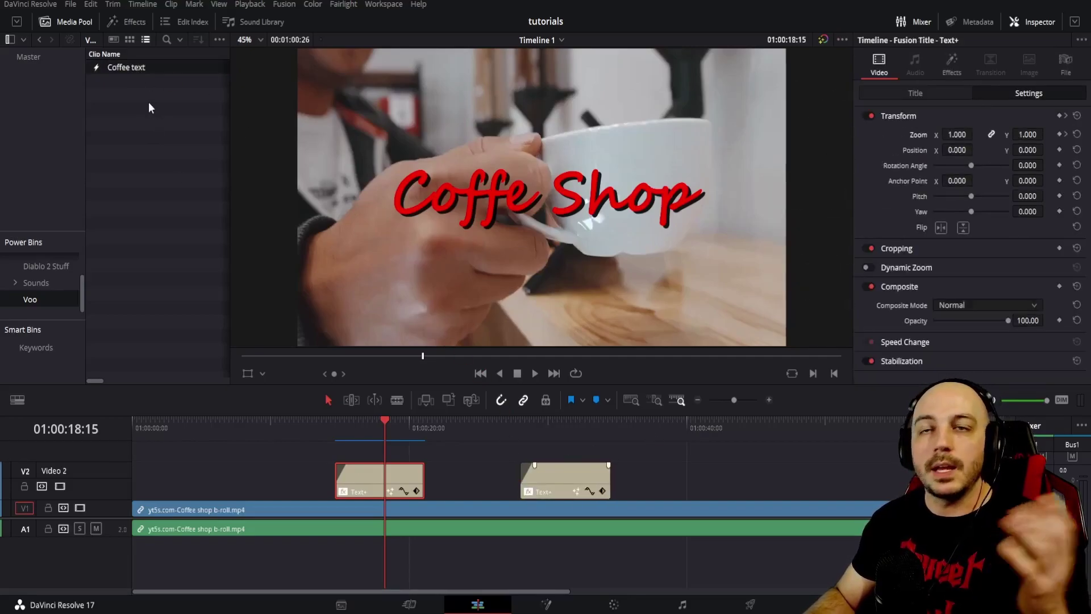
{"action": "left_click", "coordinate": [126, 69]}
{"action": "left_click_drag", "start_coordinate": [127, 67], "coordinate": [730, 480]}
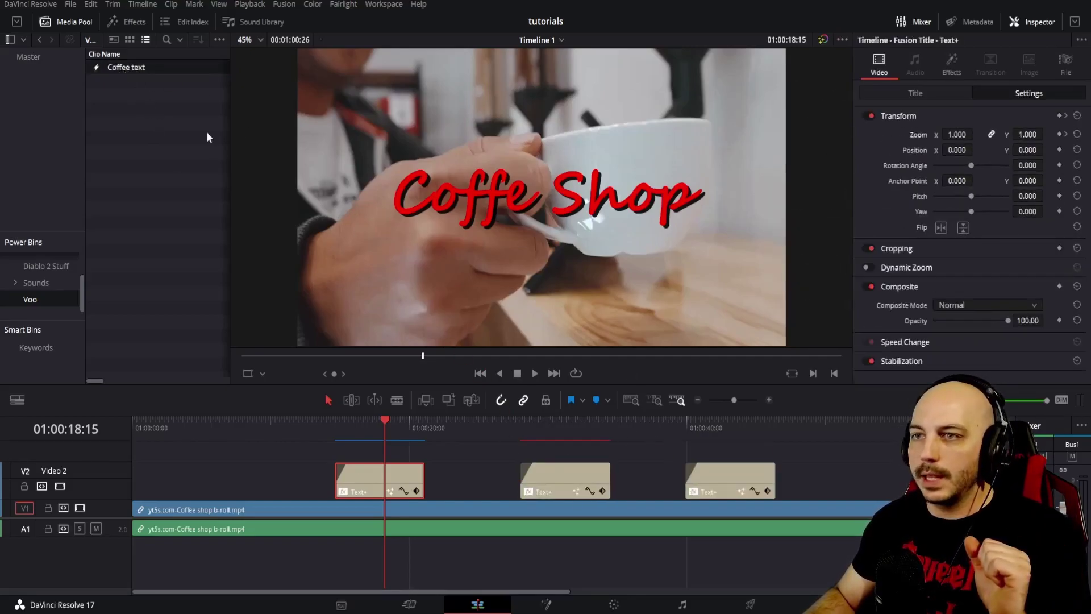
{"action": "left_click_drag", "start_coordinate": [879, 498], "coordinate": [880, 495]}
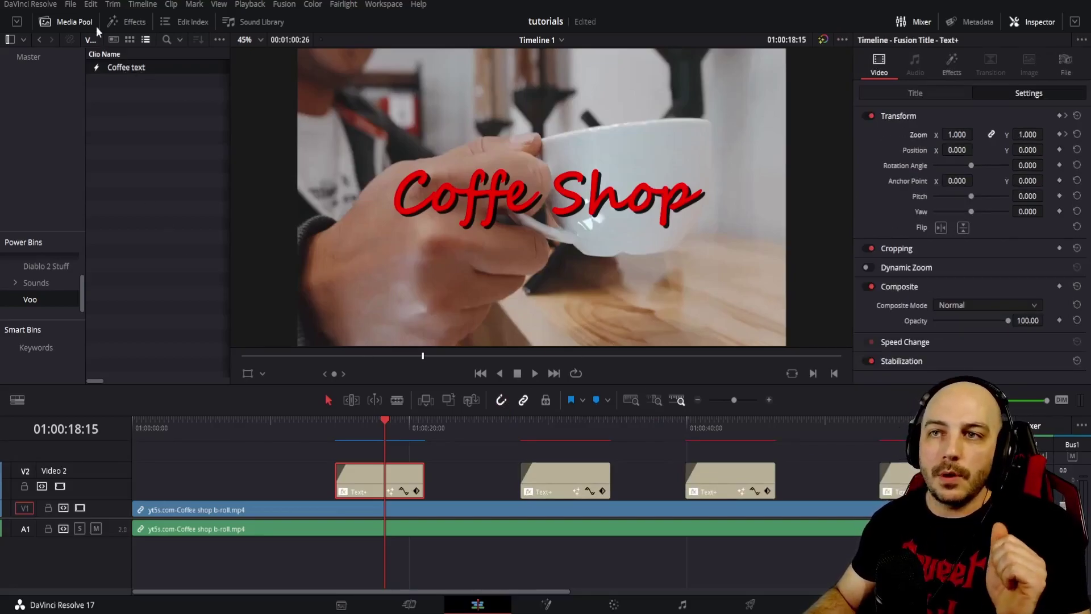
{"action": "left_click", "coordinate": [114, 20]}
{"action": "left_click", "coordinate": [66, 23]}
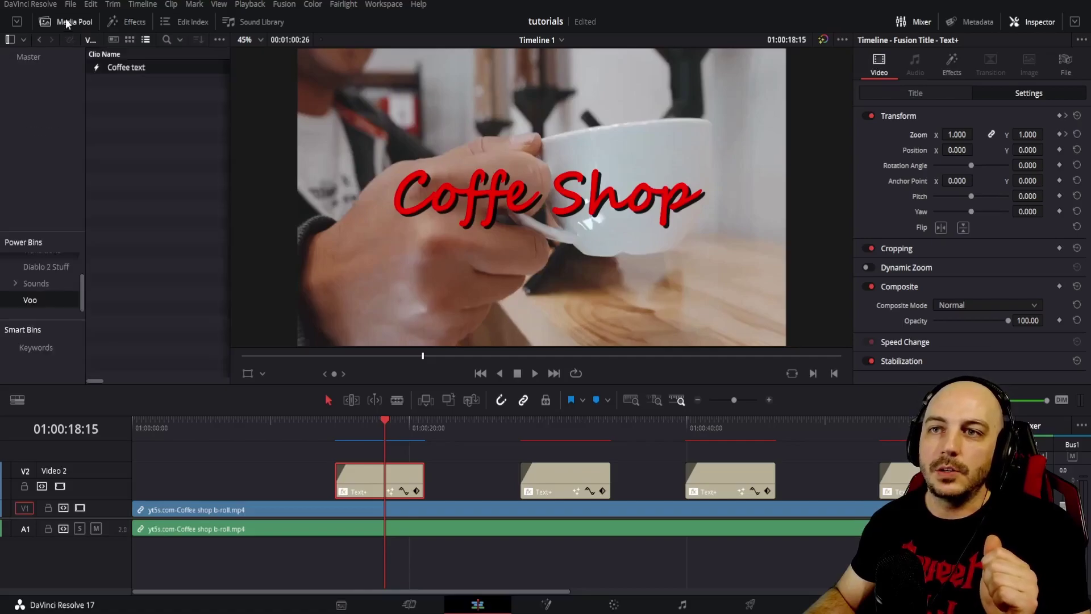